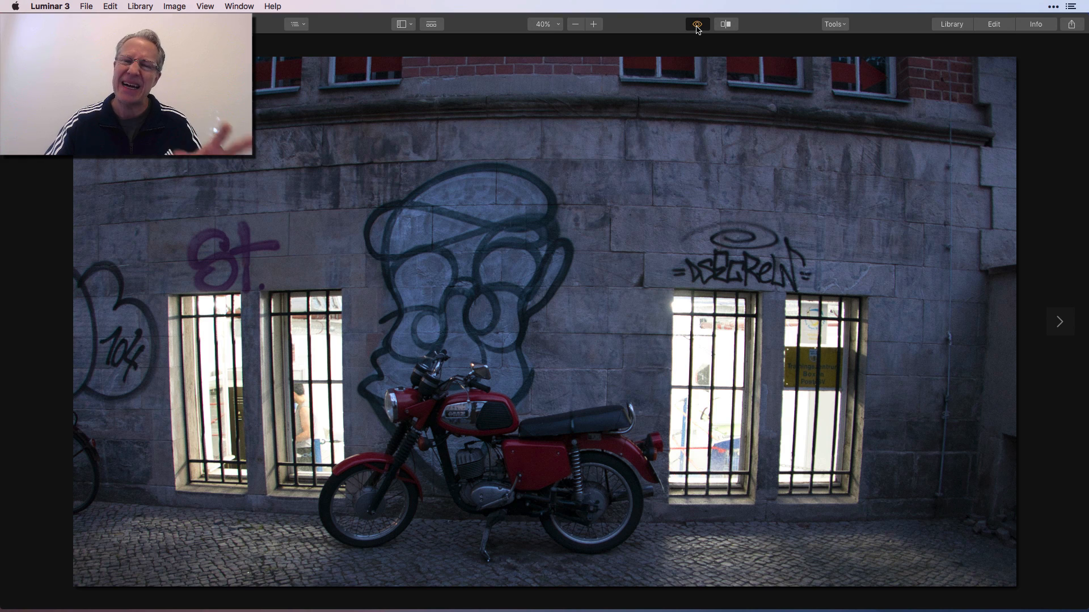
# Step: Compare the finished motorcycle edit with the original photo
pyautogui.click(697, 25)
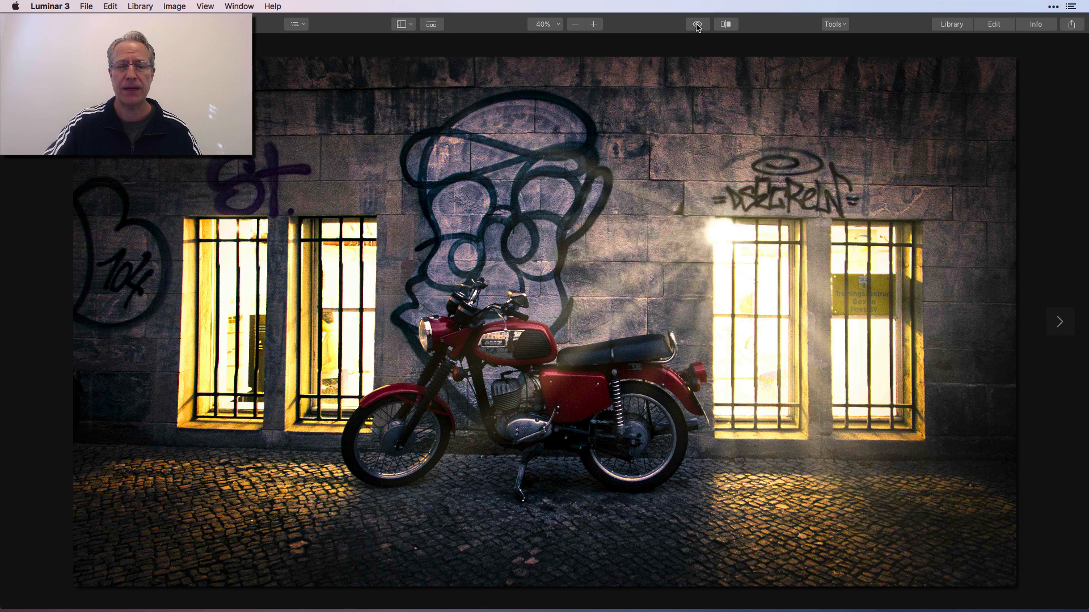
pyautogui.click(697, 25)
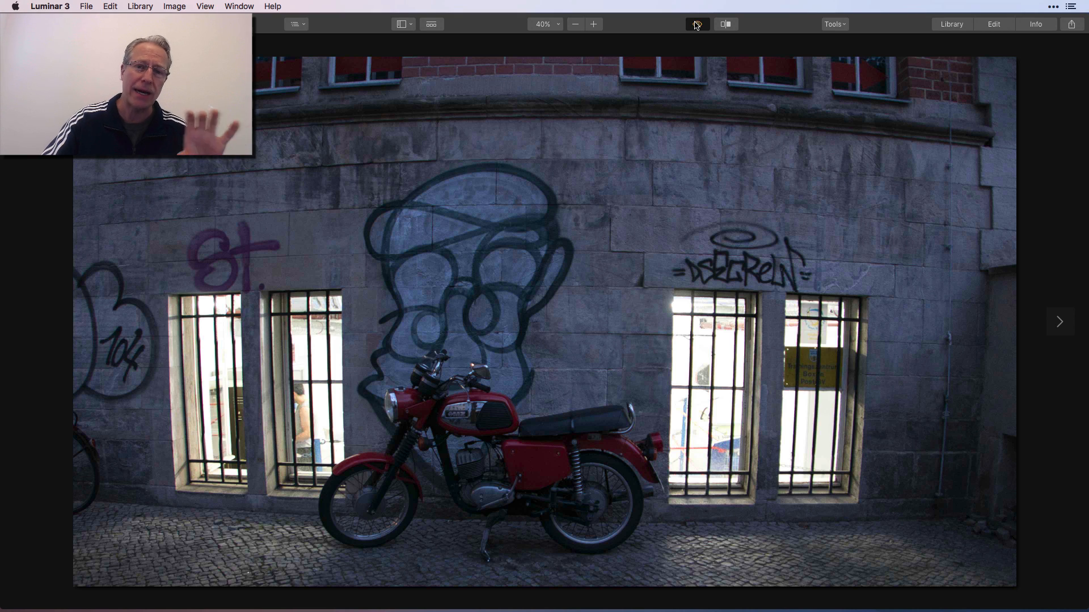
pyautogui.click(696, 25)
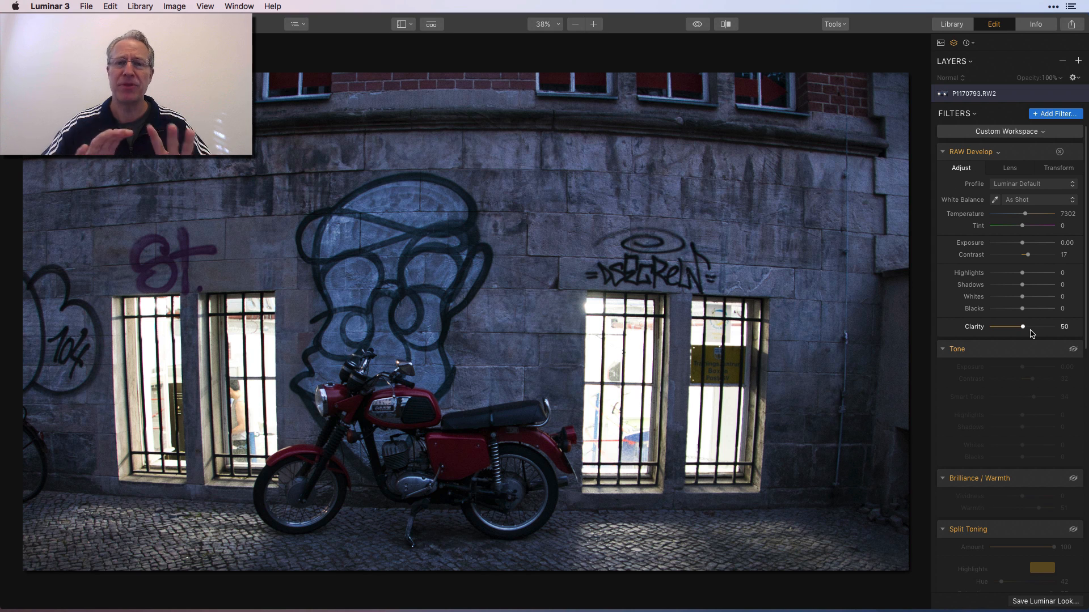
# Step: Set the manual lens distortion amount in RAW Develop to 100 and compare the correction with the original photo
pyautogui.click(1010, 170)
pyautogui.click(1023, 252)
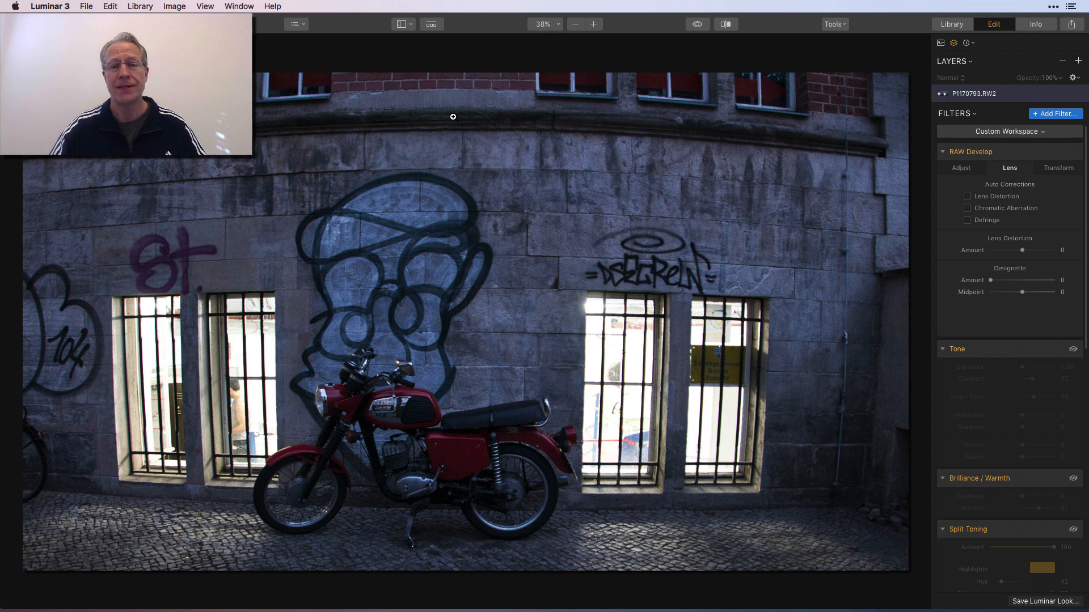
pyautogui.moveTo(1022, 250); pyautogui.dragTo(1086, 243)
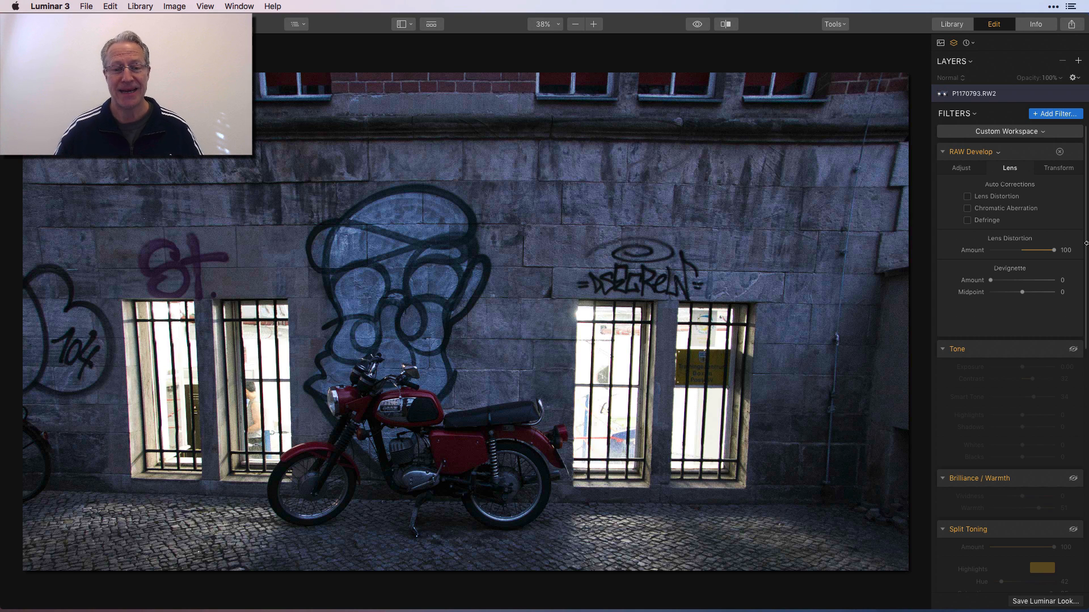
pyautogui.click(697, 24)
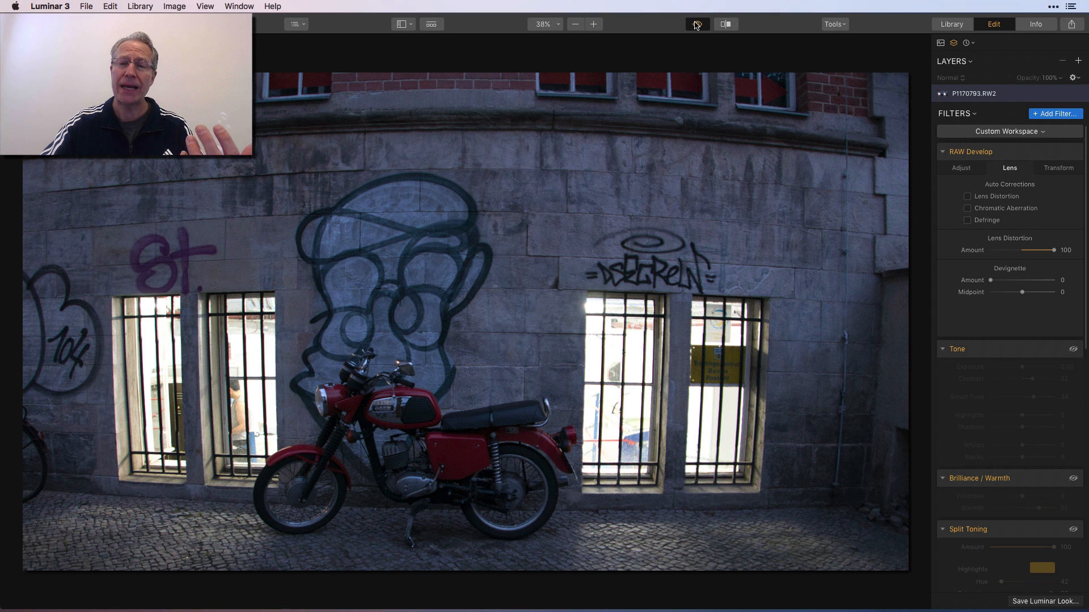
pyautogui.click(697, 24)
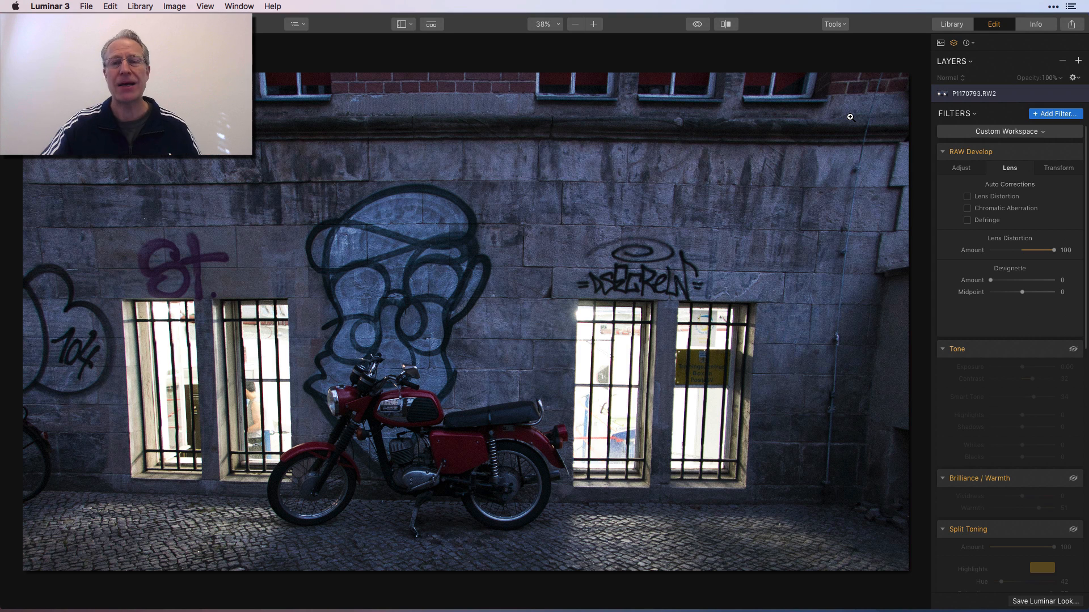
# Step: Correct the perspective in RAW Develop with Vertical at 14 and Aspect at -9, resetting Horizontal to 0
pyautogui.click(1052, 171)
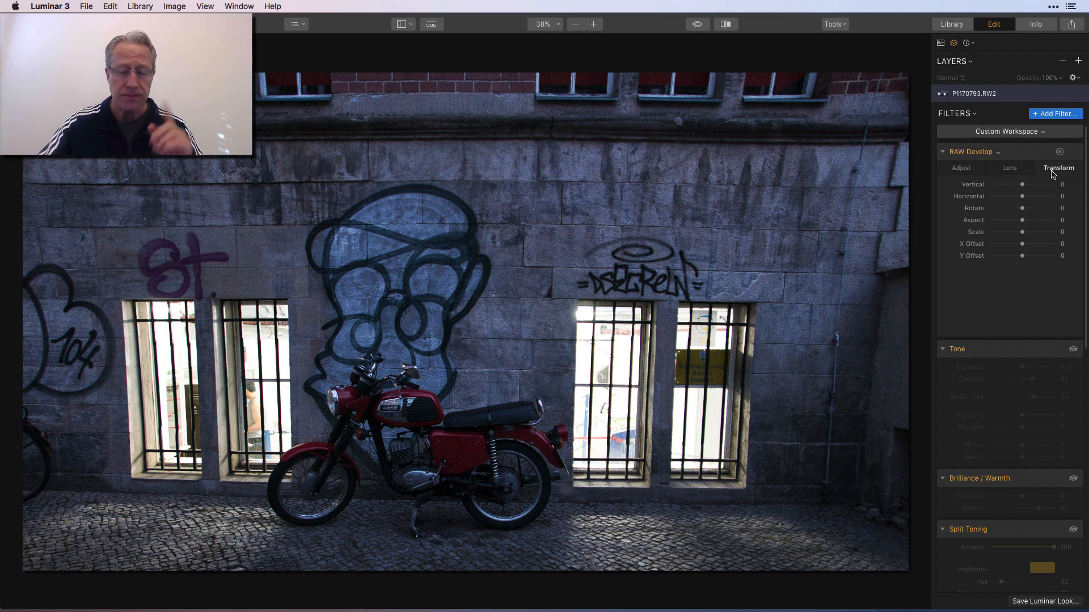
pyautogui.moveTo(1023, 188)
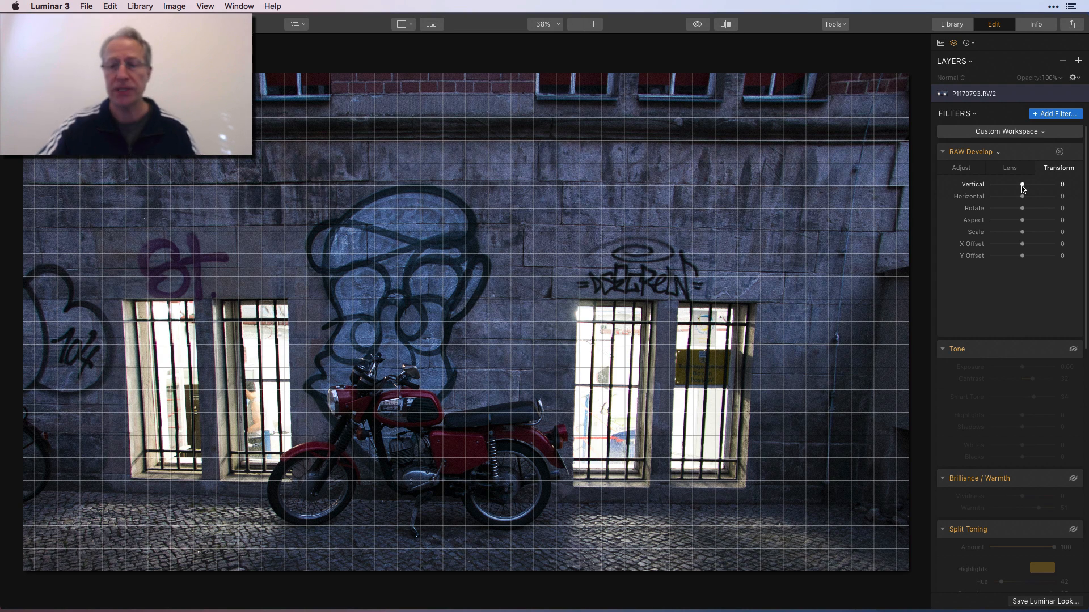
pyautogui.moveTo(1023, 188)
pyautogui.mouseDown()
pyautogui.moveTo(1034, 189)
pyautogui.moveTo(1015, 194)
pyautogui.moveTo(1029, 194)
pyautogui.mouseUp()
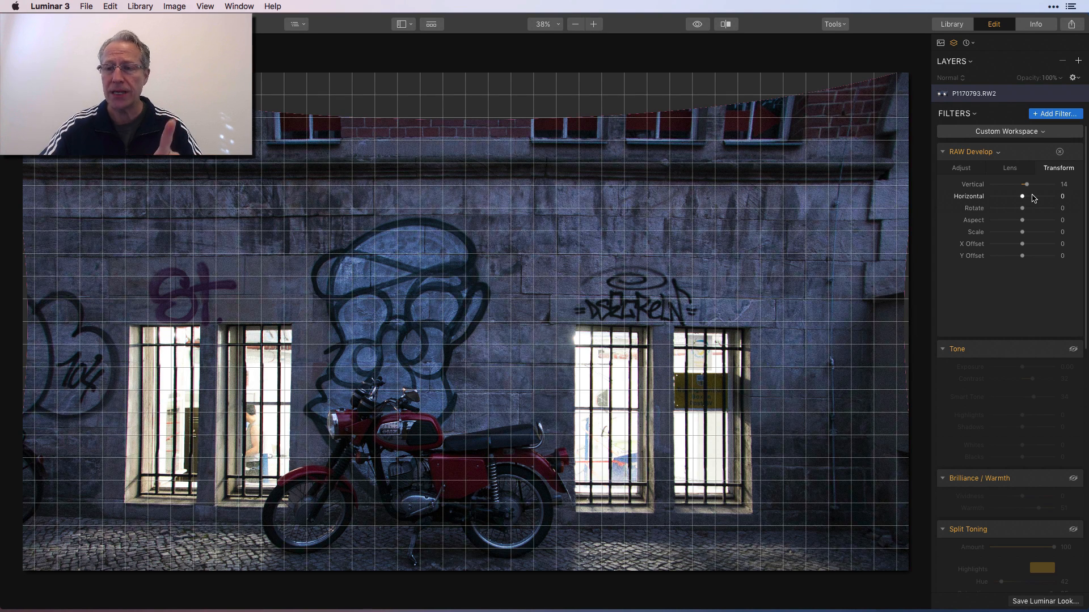
pyautogui.moveTo(1025, 197)
pyautogui.mouseDown()
pyautogui.moveTo(1011, 198)
pyautogui.moveTo(1038, 198)
pyautogui.mouseUp()
pyautogui.doubleClick(985, 199)
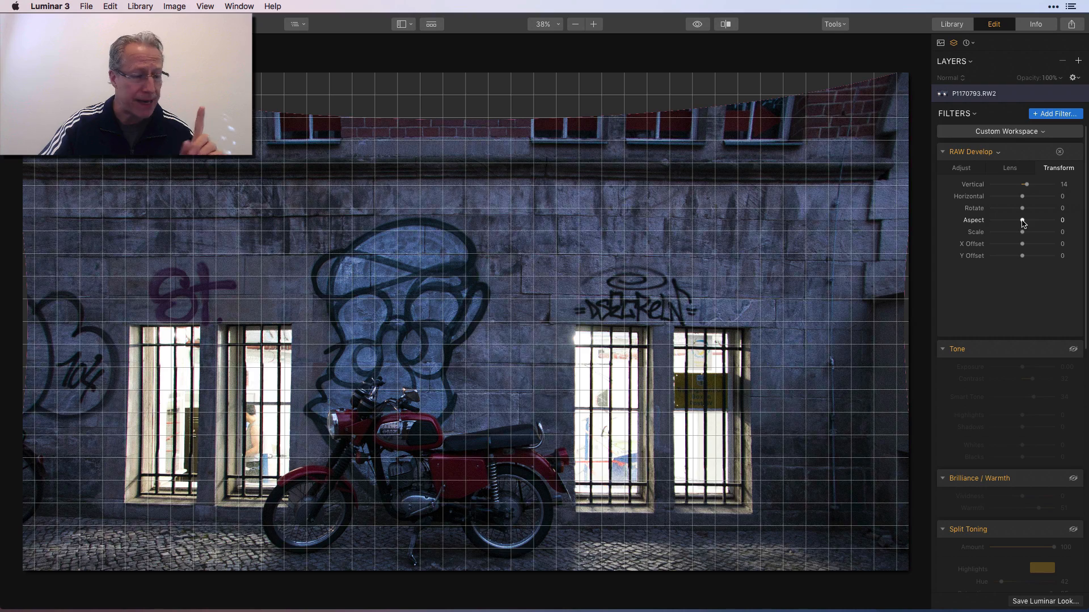
pyautogui.moveTo(1022, 221)
pyautogui.mouseDown()
pyautogui.moveTo(1055, 221)
pyautogui.moveTo(1019, 225)
pyautogui.mouseUp()
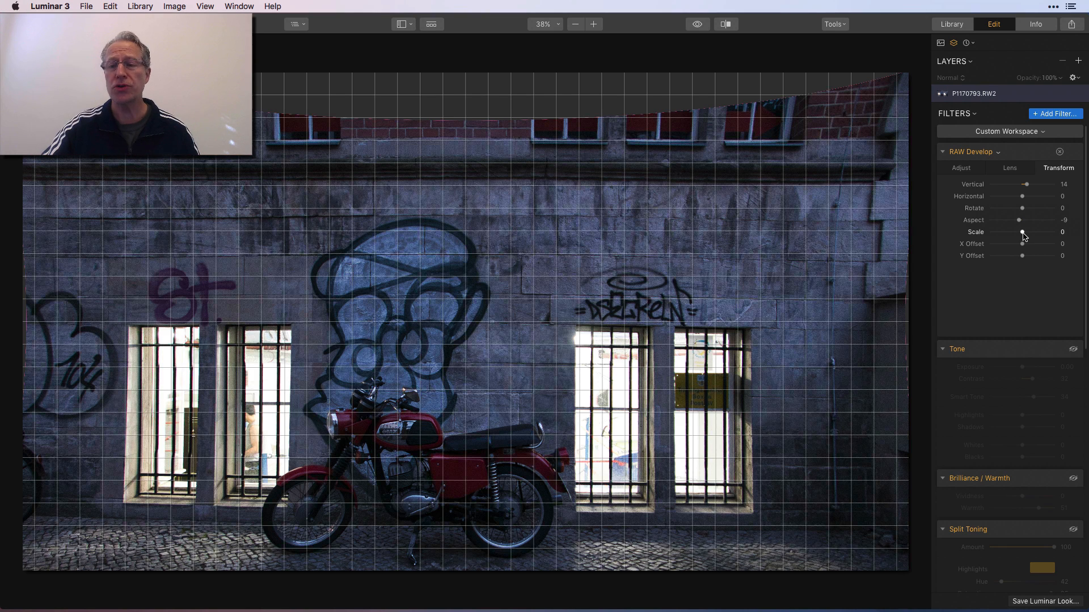
# Step: Reframe the photo with Scale 62, X Offset -20 and Y Offset 37, and compare it with the original
pyautogui.moveTo(1024, 237); pyautogui.dragTo(1046, 238)
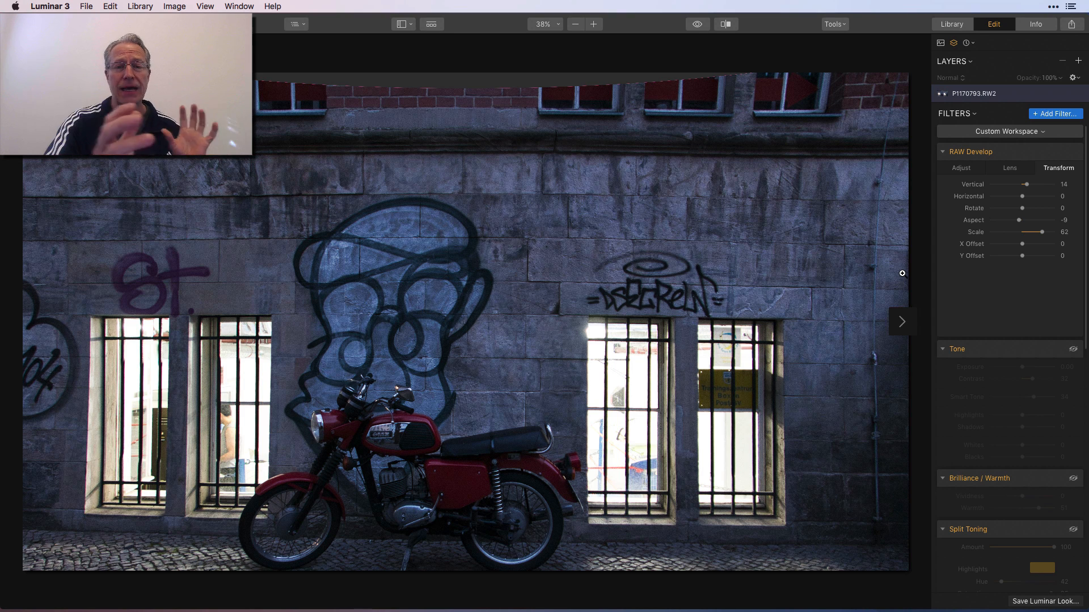
pyautogui.moveTo(1021, 244)
pyautogui.mouseDown()
pyautogui.moveTo(1033, 245)
pyautogui.moveTo(1016, 245)
pyautogui.mouseUp()
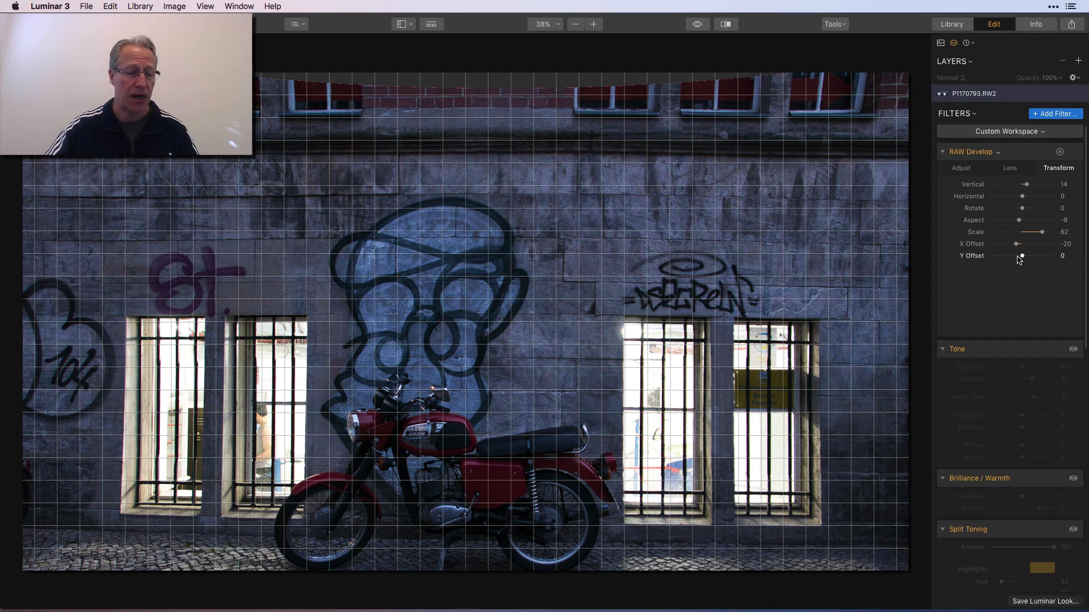
pyautogui.moveTo(1019, 259); pyautogui.dragTo(1037, 258)
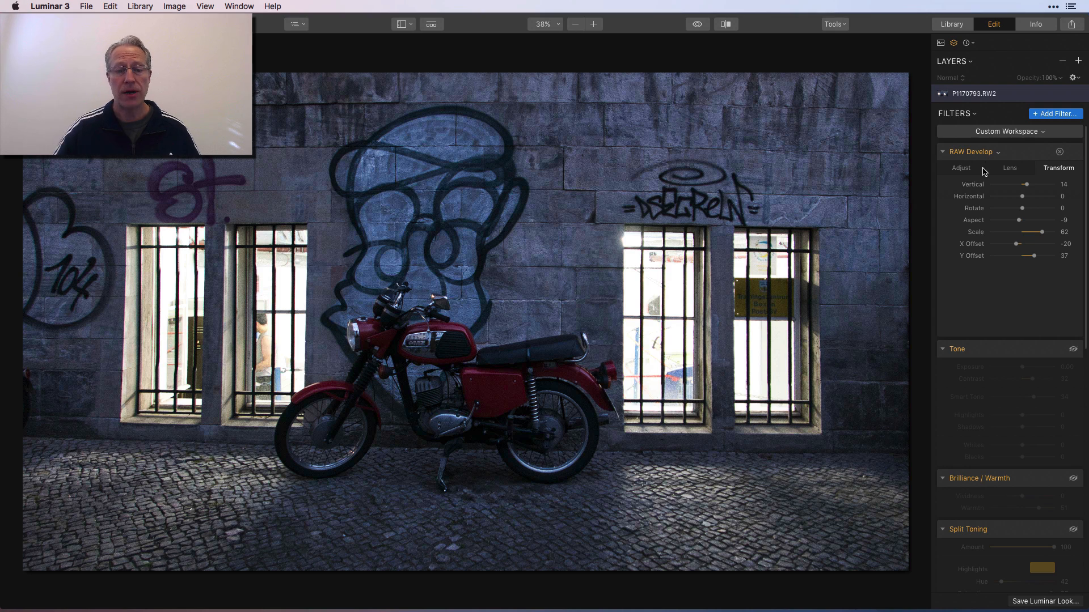
pyautogui.click(701, 29)
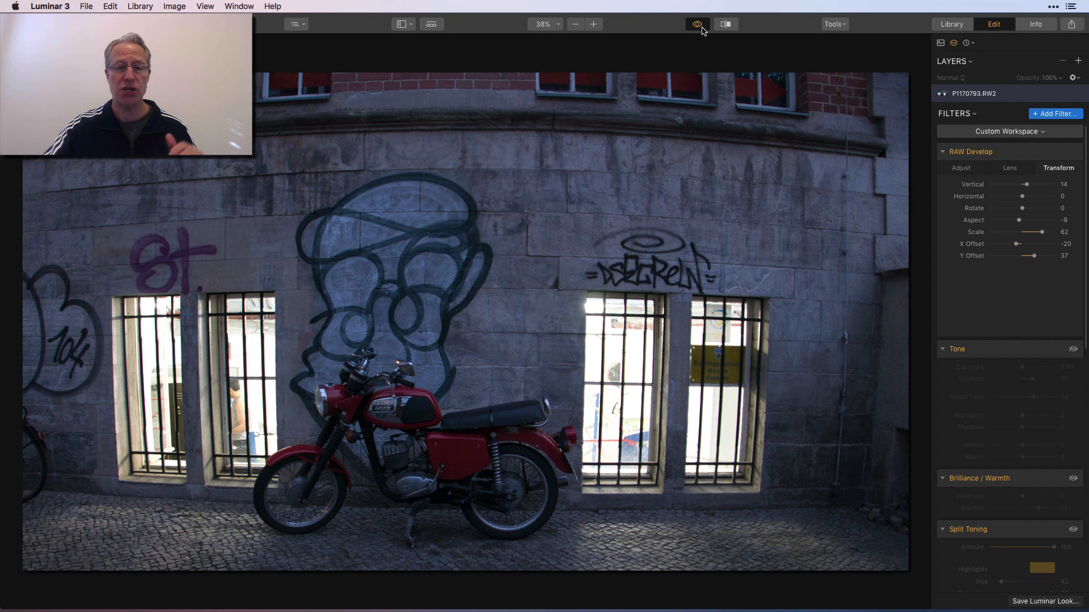
pyautogui.click(702, 30)
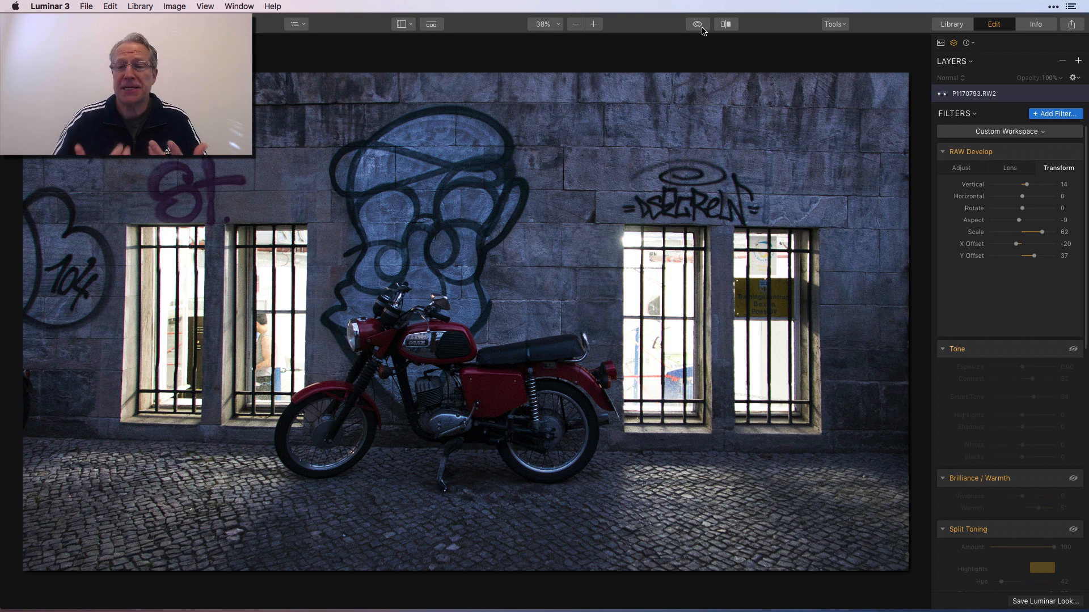
# Step: Enable the Tone filter, checking the photo with and without its effect
pyautogui.click(960, 169)
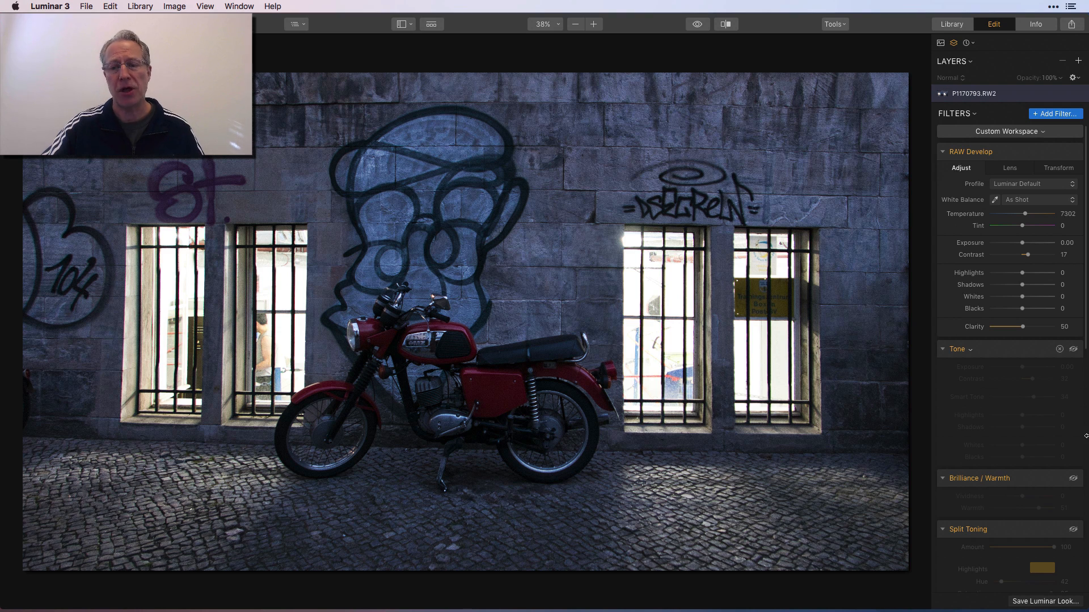
pyautogui.scroll(-3, 1020, 421)
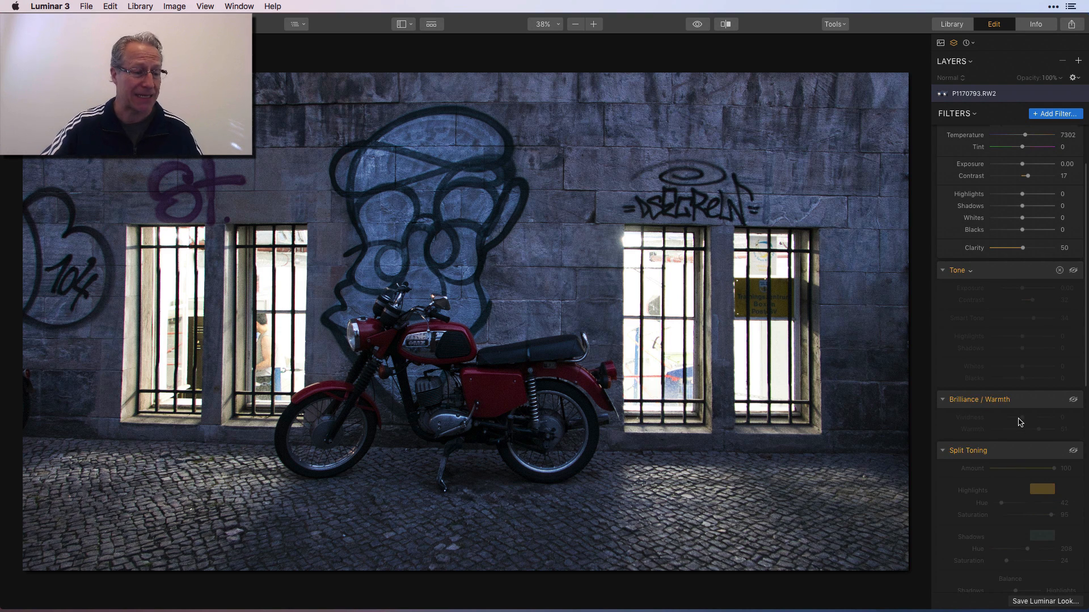
pyautogui.click(1074, 271)
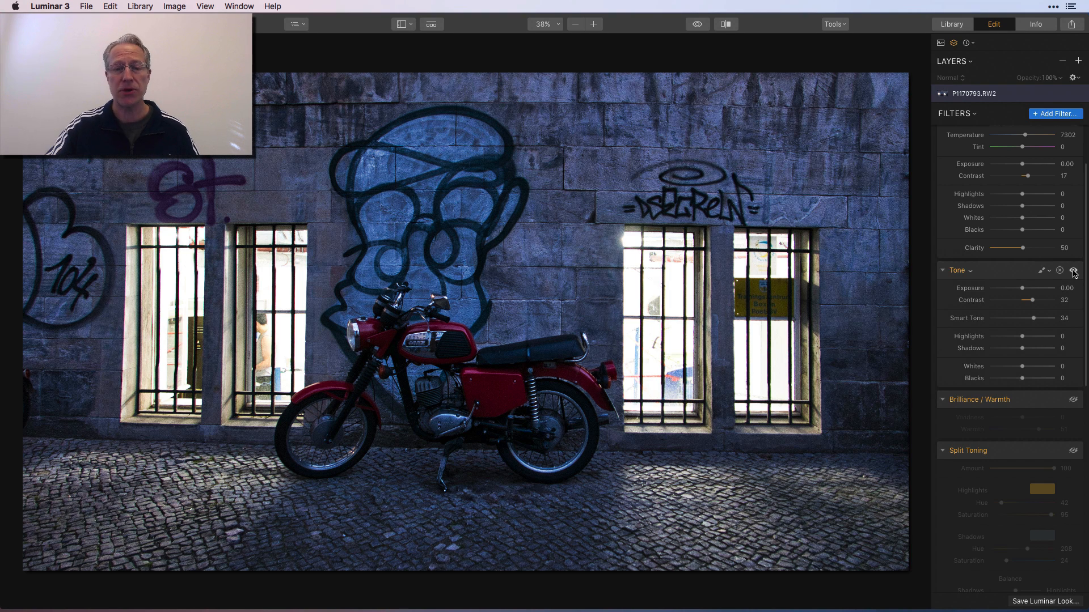
pyautogui.click(1074, 272)
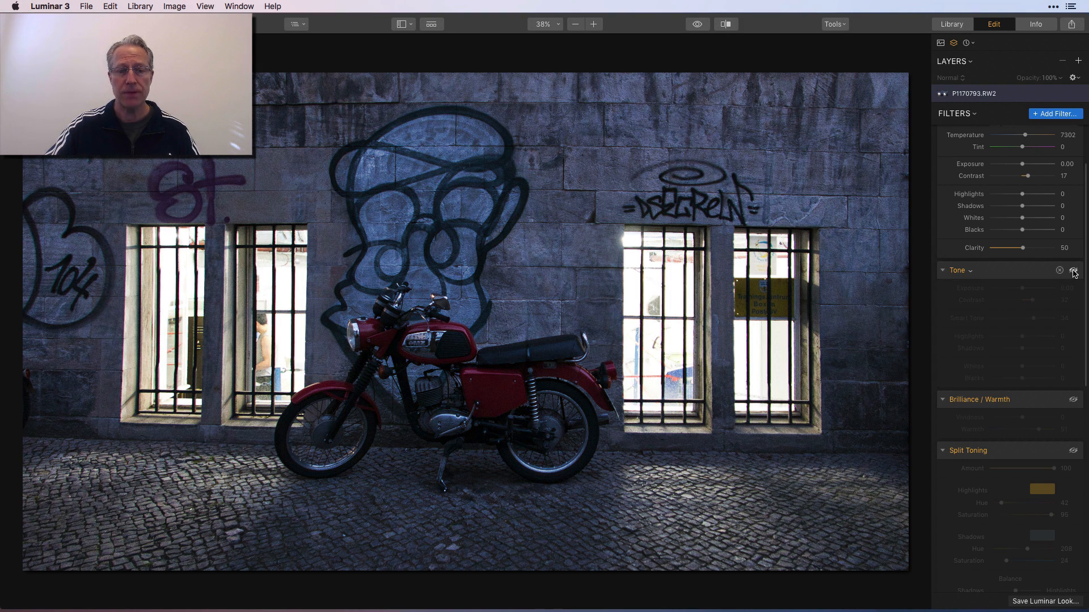
pyautogui.click(1073, 271)
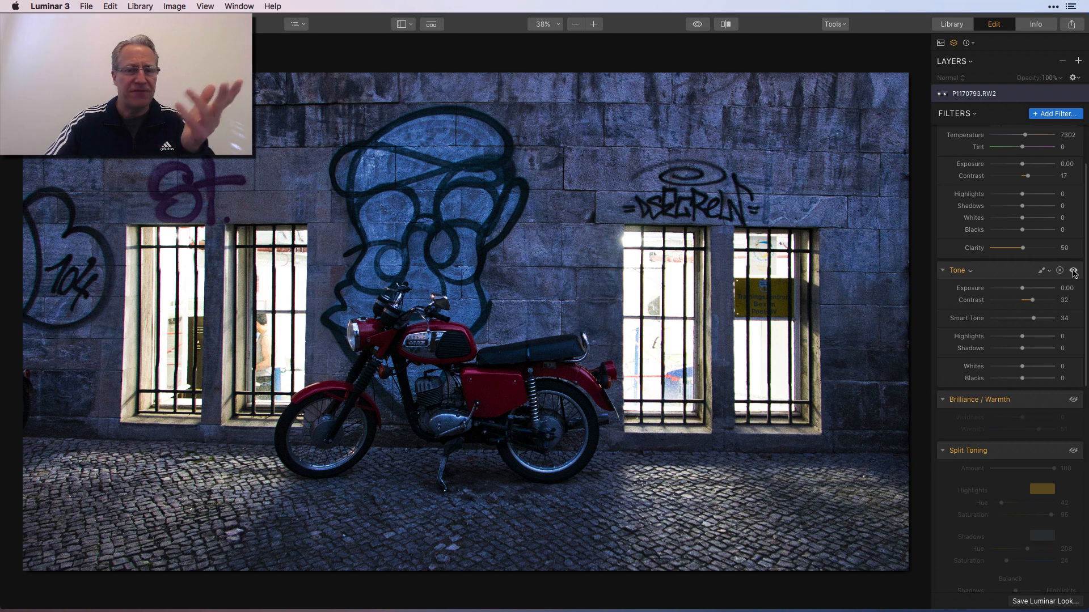
pyautogui.click(1073, 271)
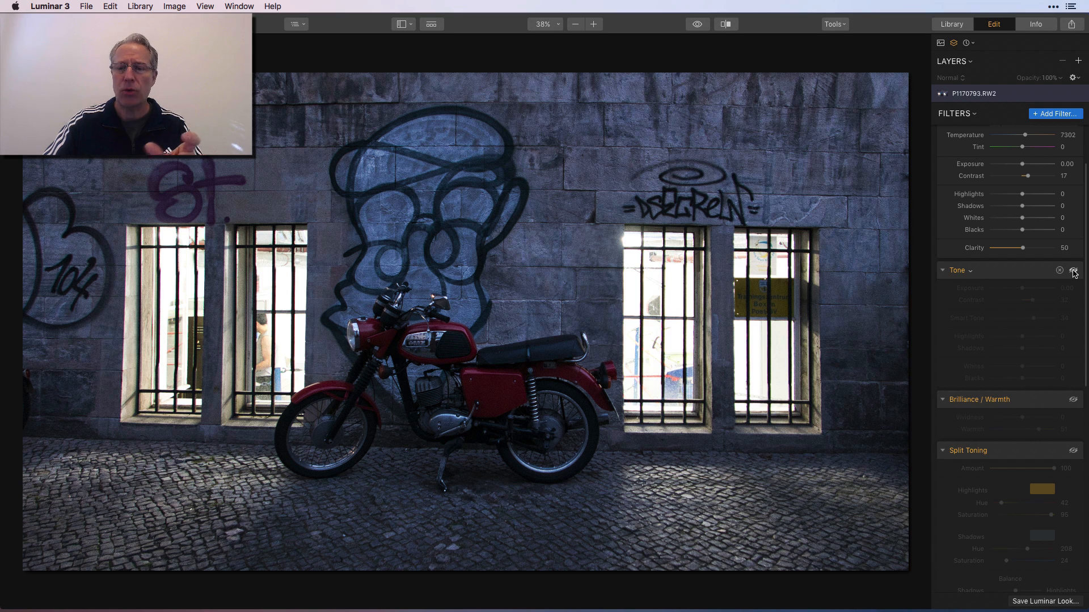
pyautogui.click(1073, 271)
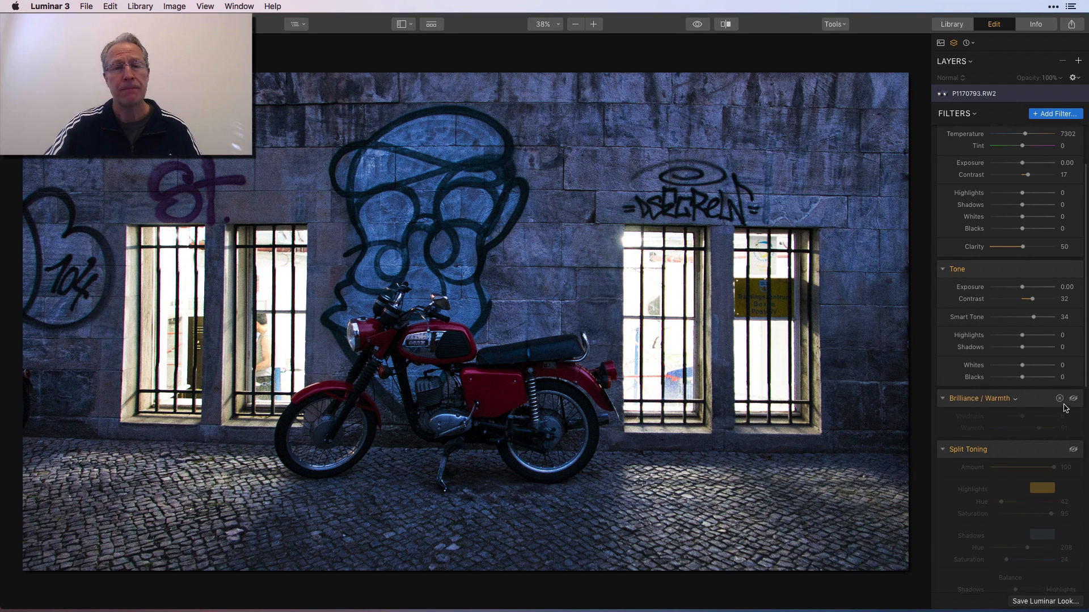
# Step: Enable the Brilliance / Warmth filter, checking the photo with and without its effect
pyautogui.scroll(-1, 1064, 404)
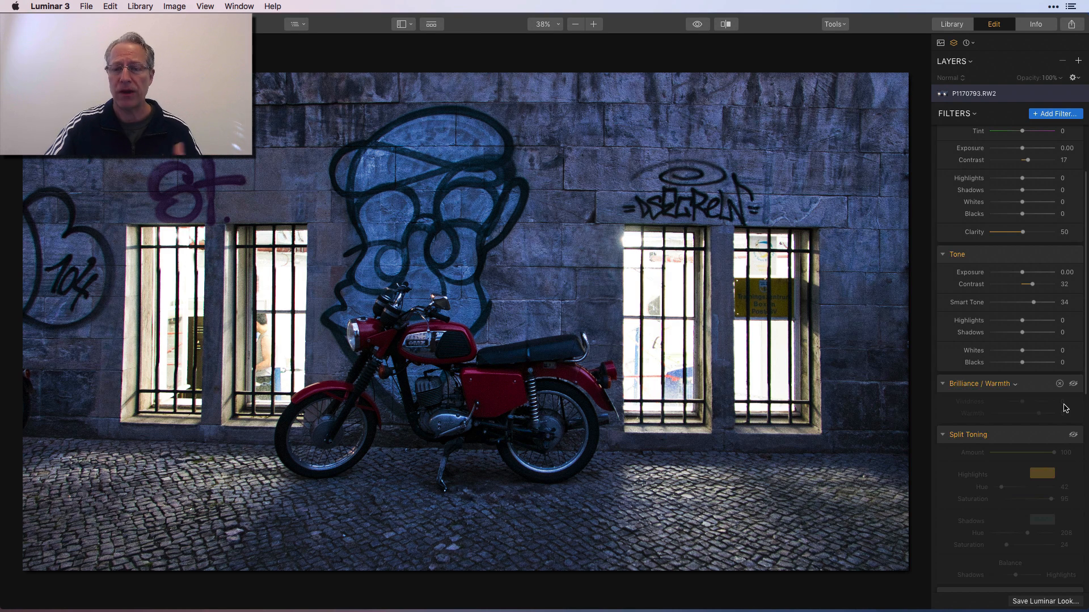
pyautogui.scroll(-3, 1054, 401)
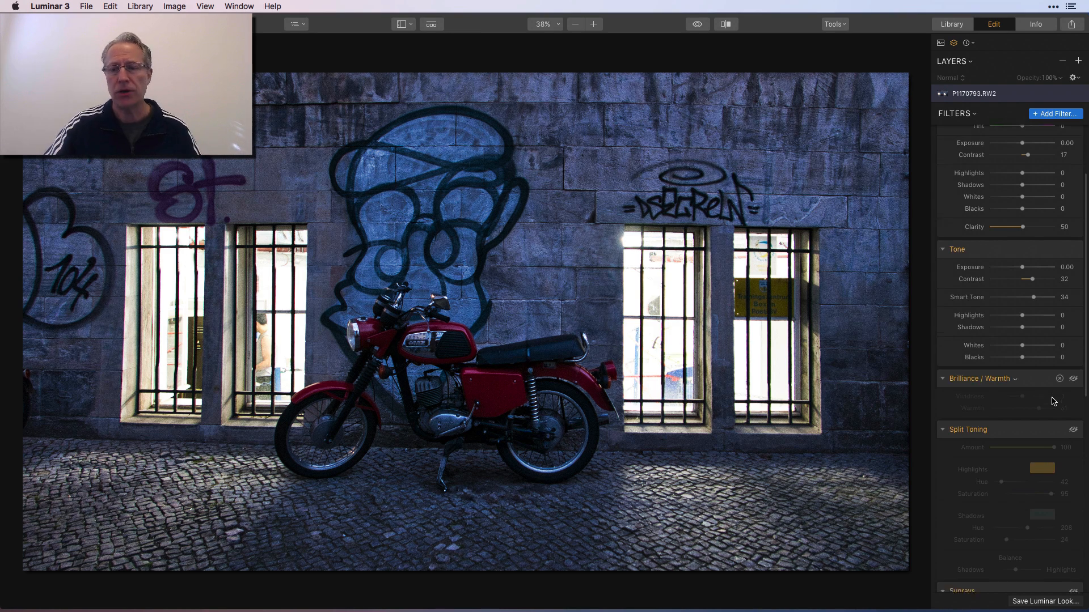
pyautogui.click(1074, 342)
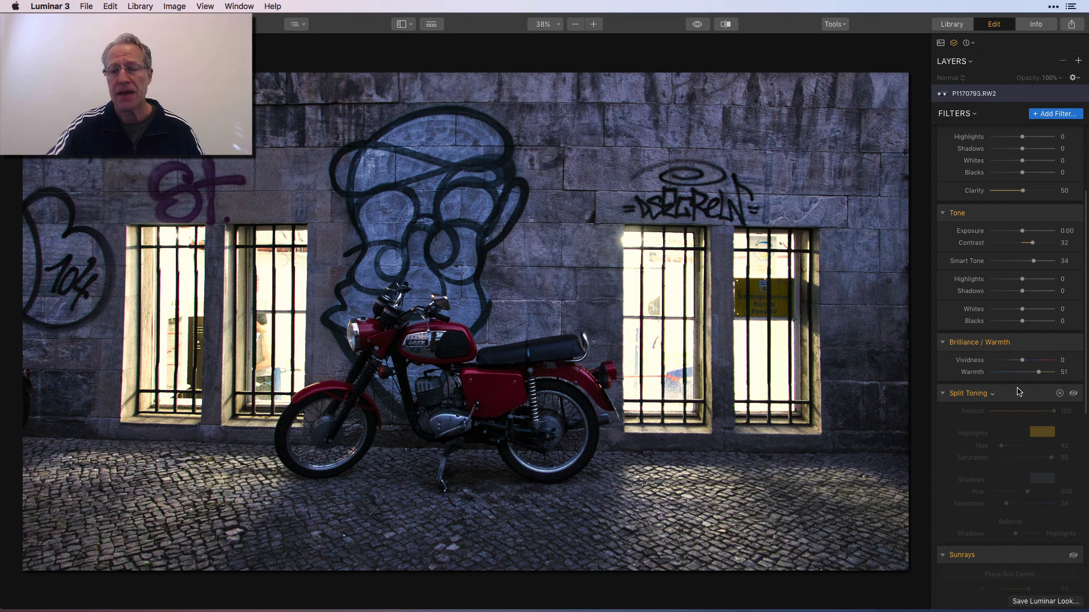
pyautogui.click(1073, 343)
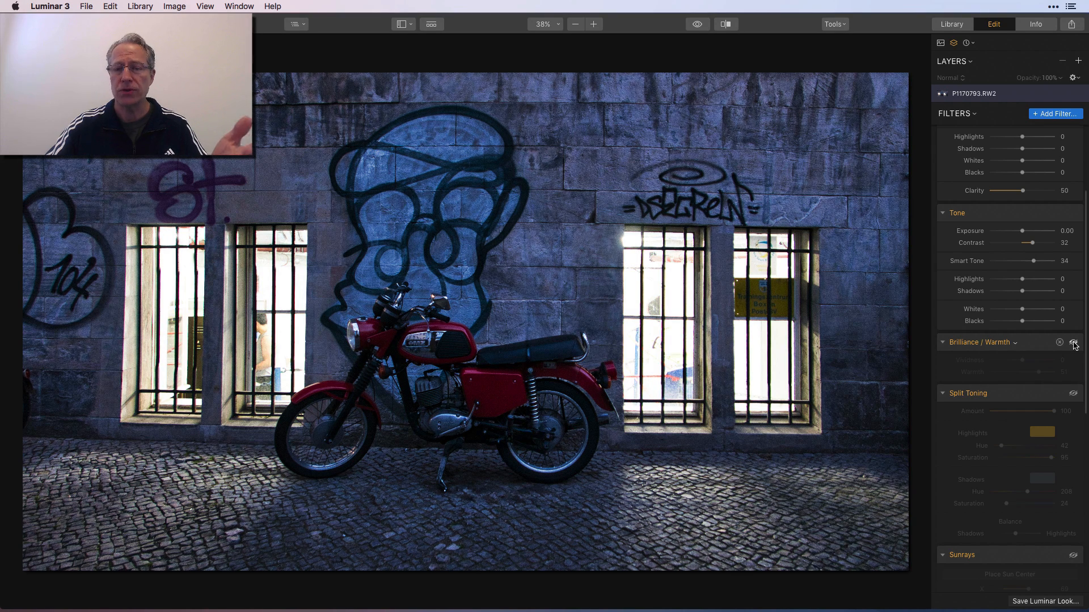
pyautogui.click(1073, 343)
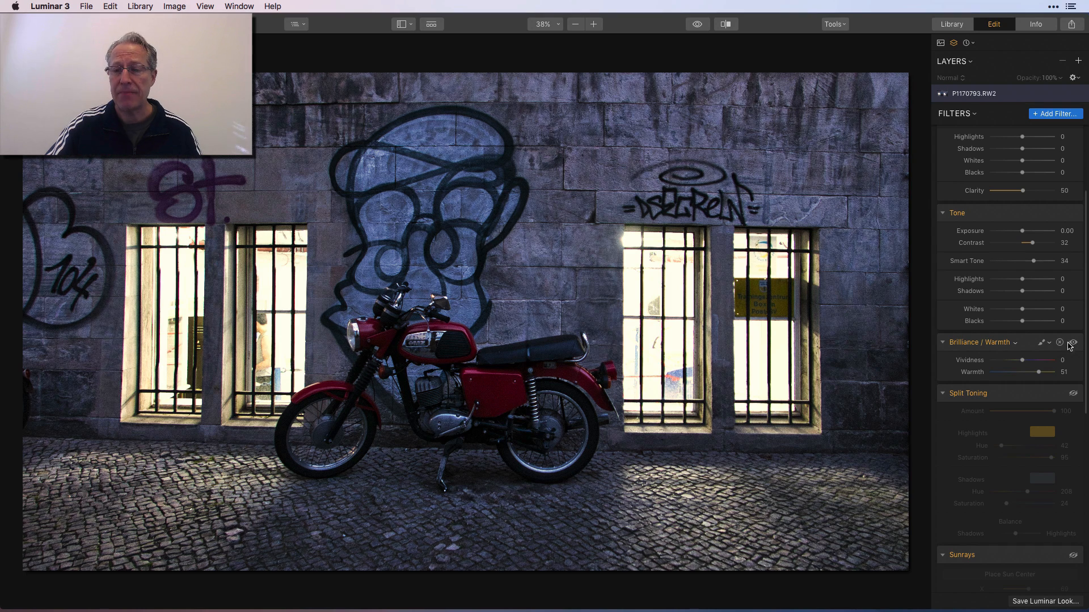
pyautogui.click(1074, 344)
pyautogui.click(1073, 343)
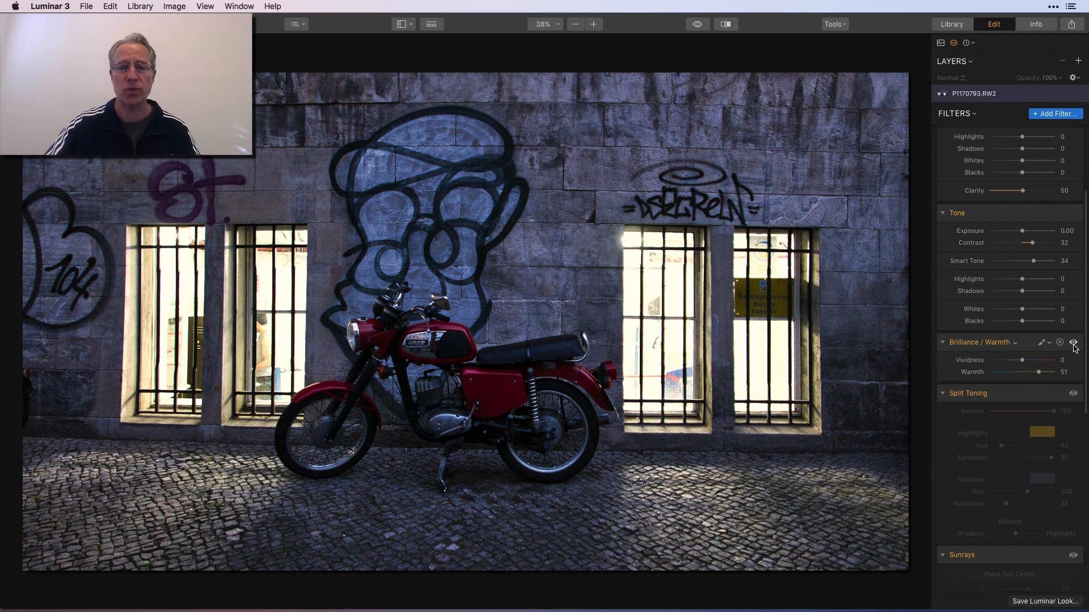
# Step: Enable the Split Toning filter, checking the photo with and without its effect
pyautogui.scroll(-3, 1072, 346)
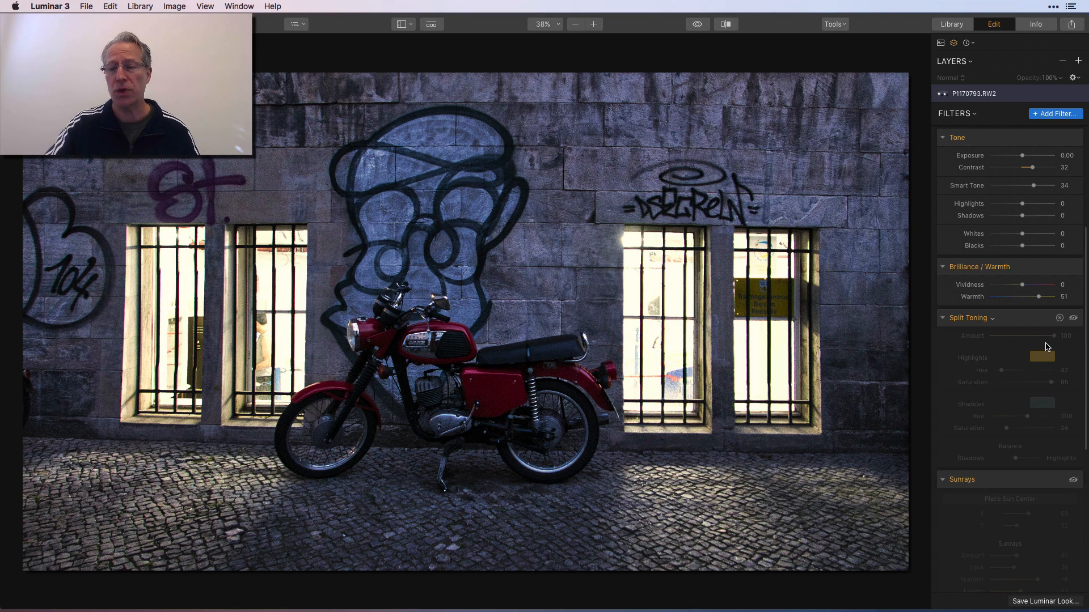
pyautogui.click(1075, 319)
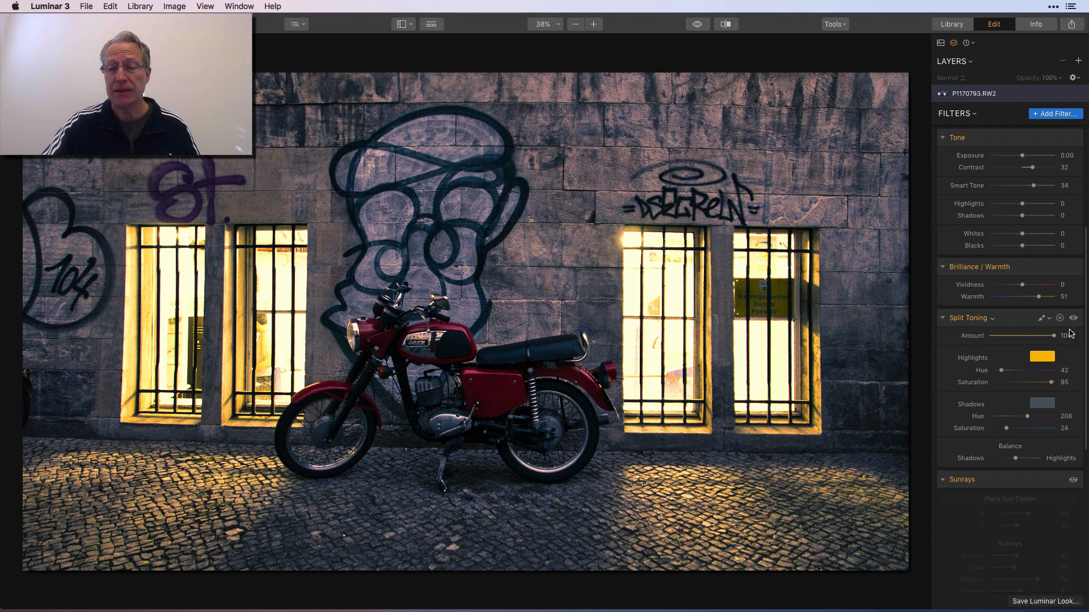
pyautogui.scroll(-2, 1057, 358)
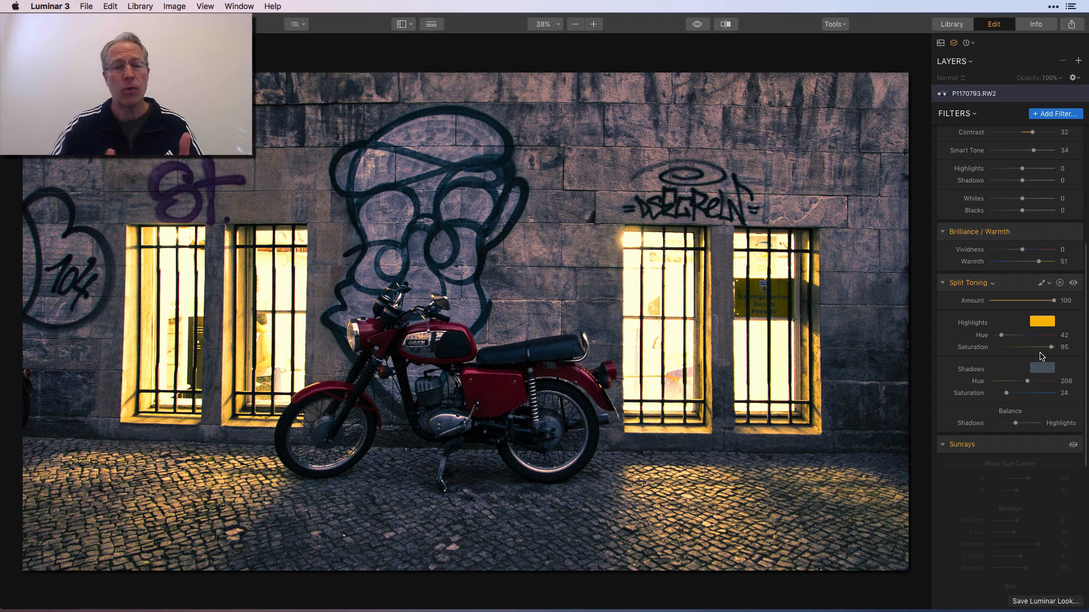
pyautogui.click(1074, 283)
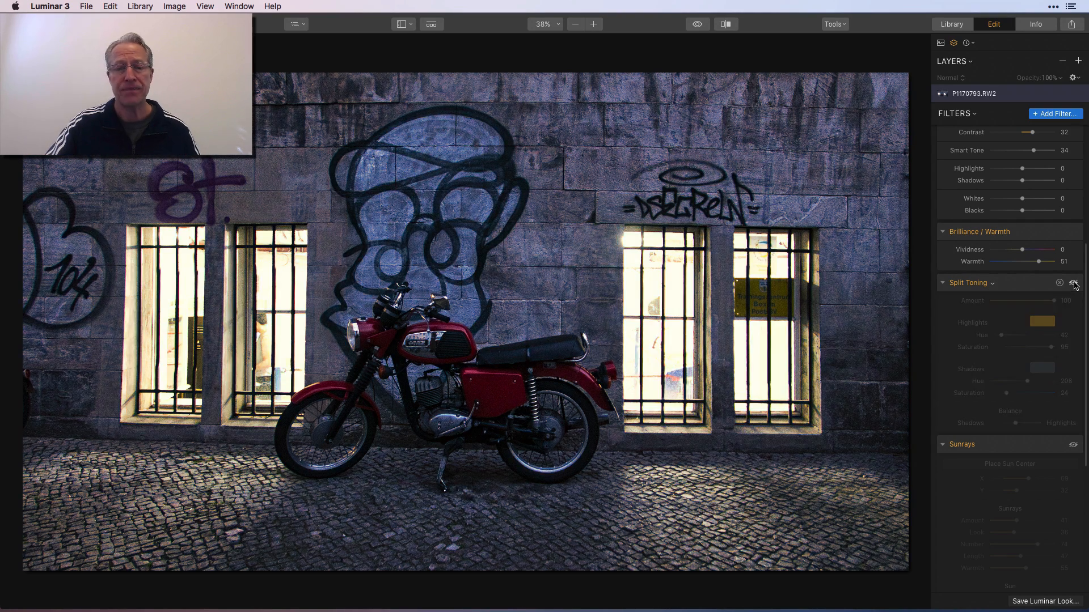
pyautogui.click(1073, 283)
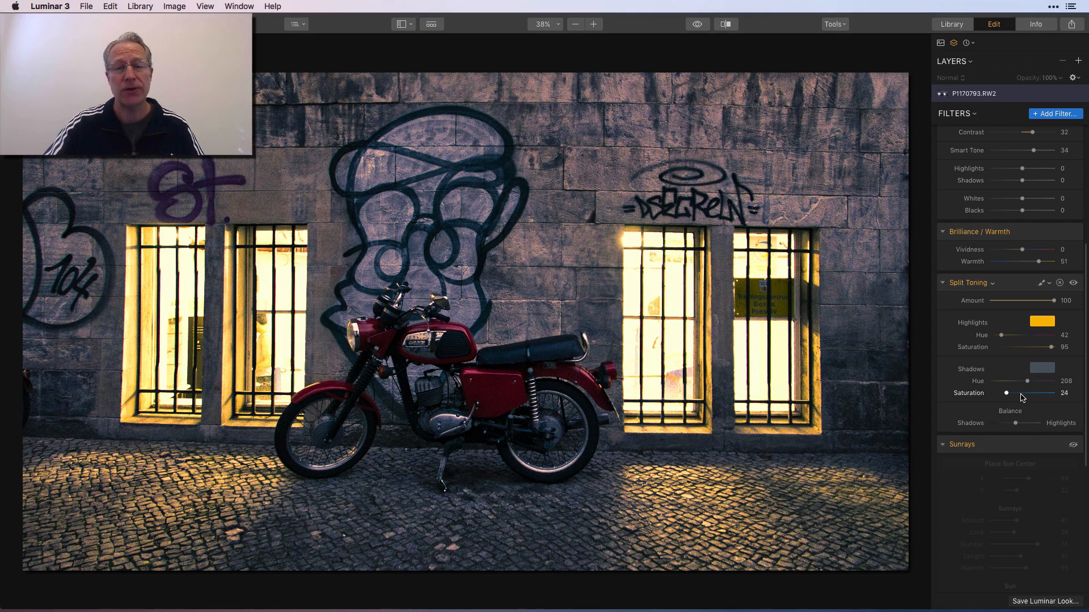
# Step: Compare the photo with and without the Split Toning effect
pyautogui.click(1073, 283)
pyautogui.click(1073, 282)
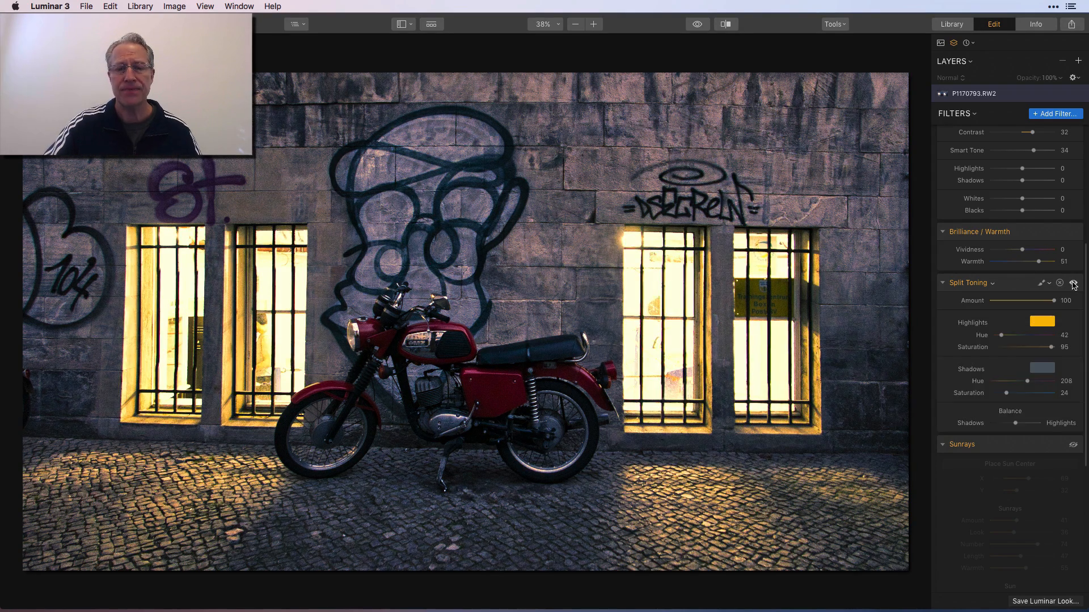
# Step: Enable the Sunrays filter, checking the photo with and without its effect
pyautogui.scroll(-4, 1048, 357)
pyautogui.scroll(-1, 1048, 357)
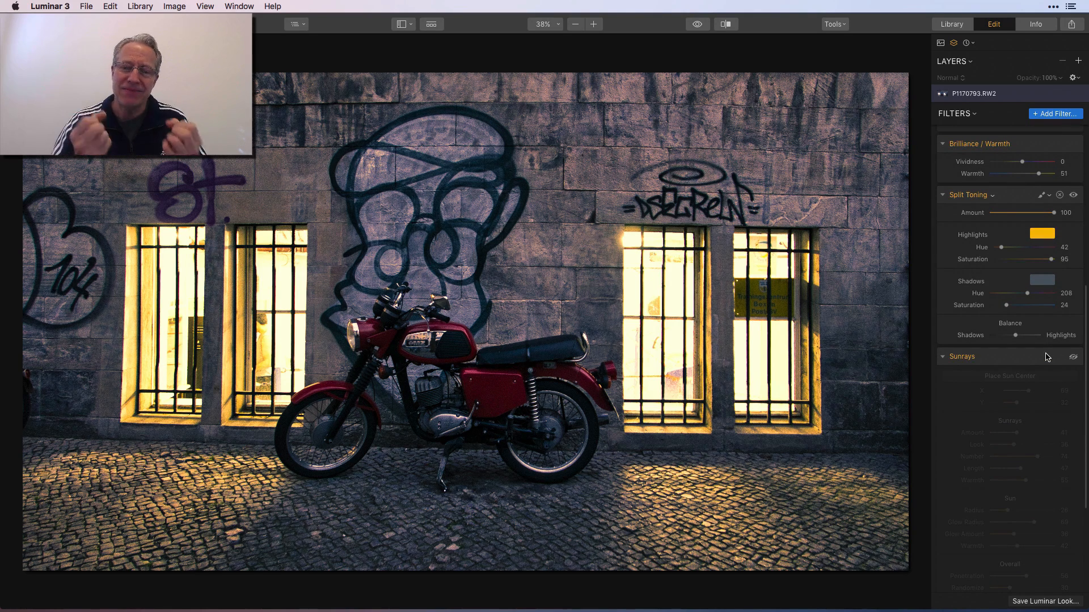
pyautogui.scroll(-1, 1048, 356)
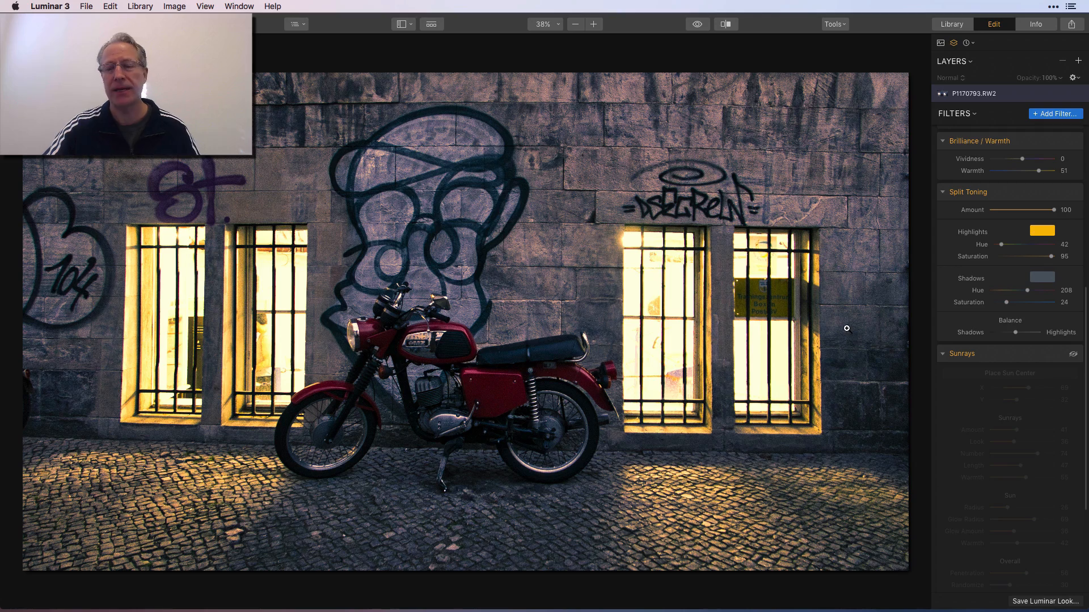
pyautogui.scroll(-2, 999, 402)
pyautogui.scroll(-4, 1000, 402)
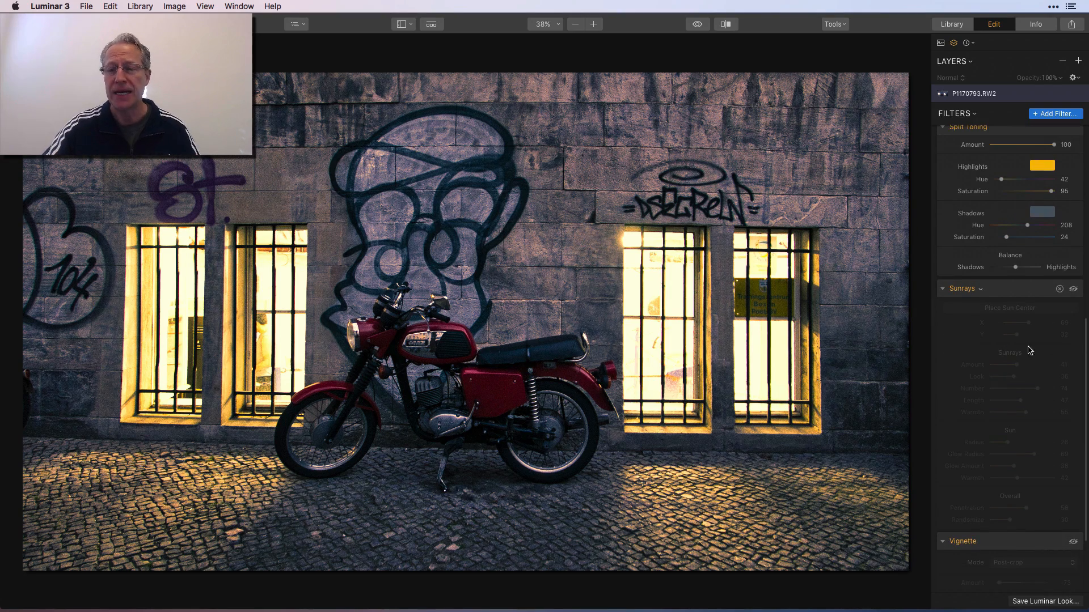
pyautogui.click(1073, 289)
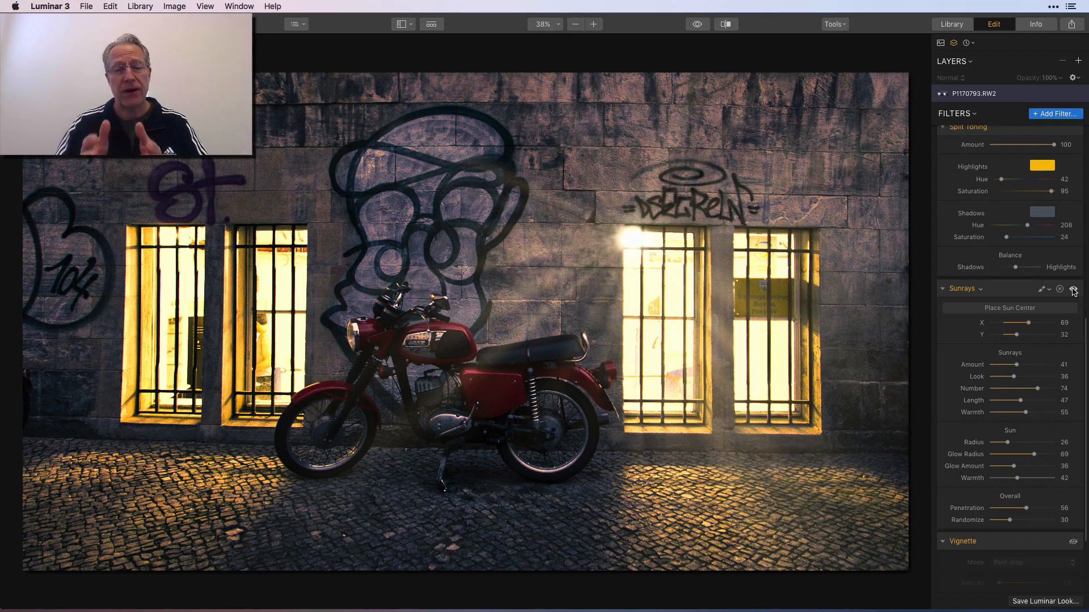
pyautogui.click(1073, 290)
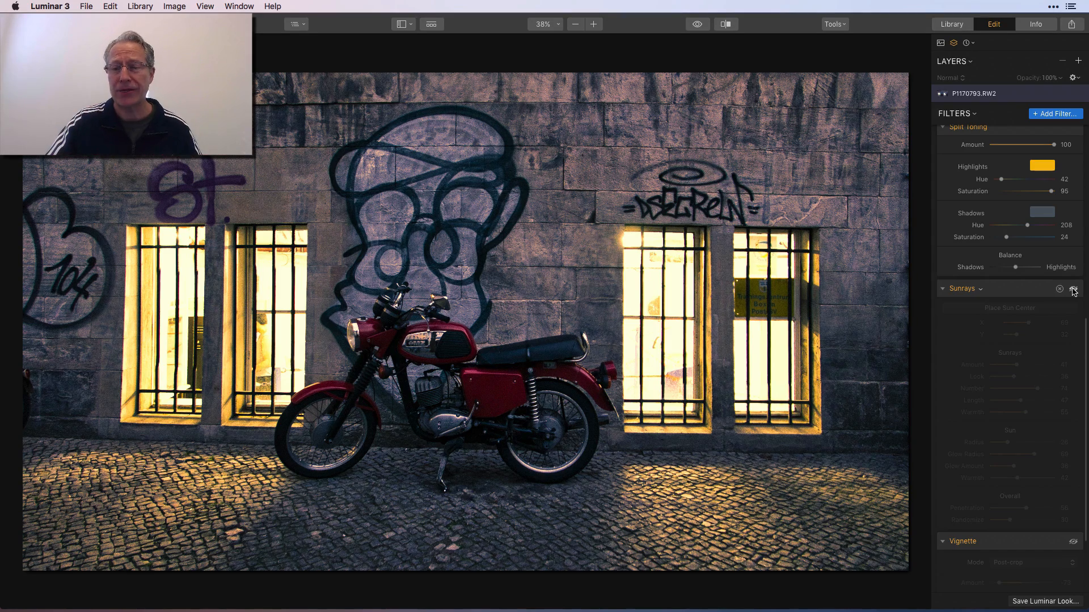
pyautogui.click(1073, 290)
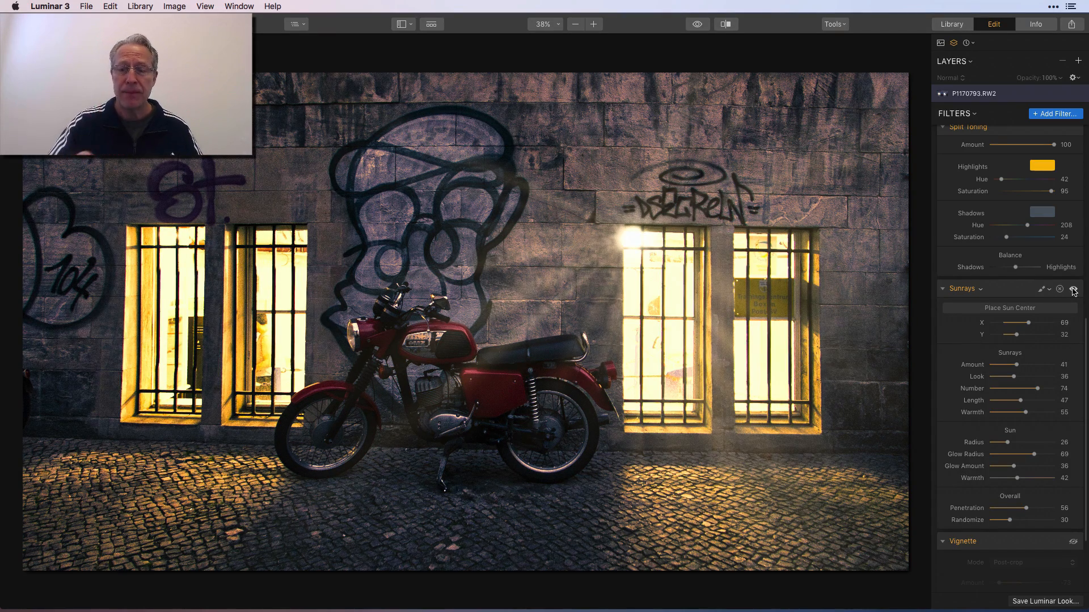
# Step: Move the Sunrays sun center slightly to X 68, Y 32, at the upper-left corner of the third window
pyautogui.click(1028, 310)
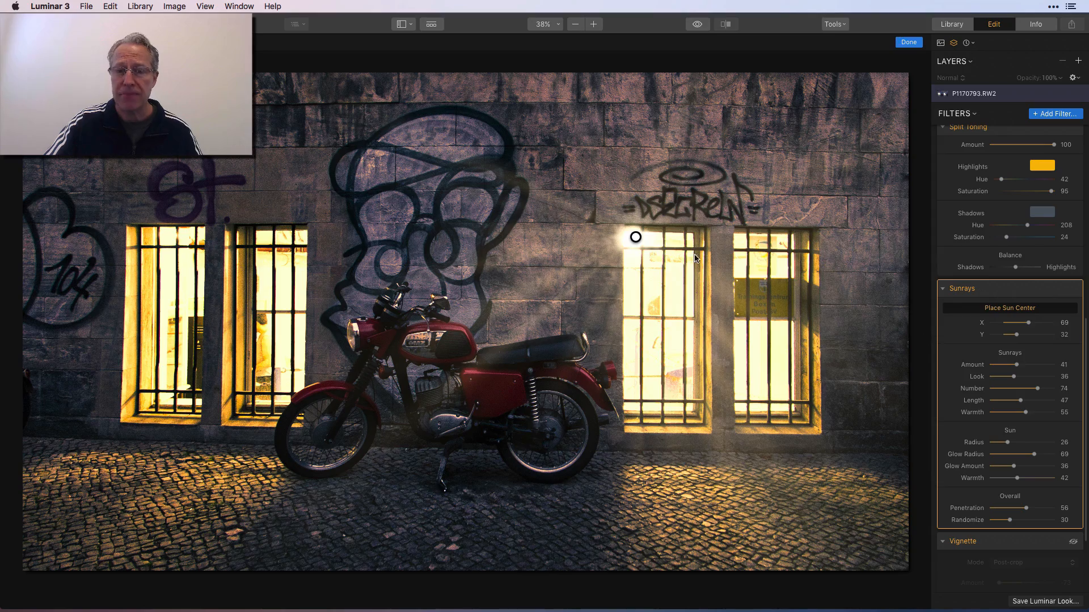
pyautogui.moveTo(637, 236)
pyautogui.mouseDown()
pyautogui.moveTo(576, 265)
pyautogui.moveTo(672, 264)
pyautogui.moveTo(640, 191)
pyautogui.moveTo(631, 238)
pyautogui.mouseUp()
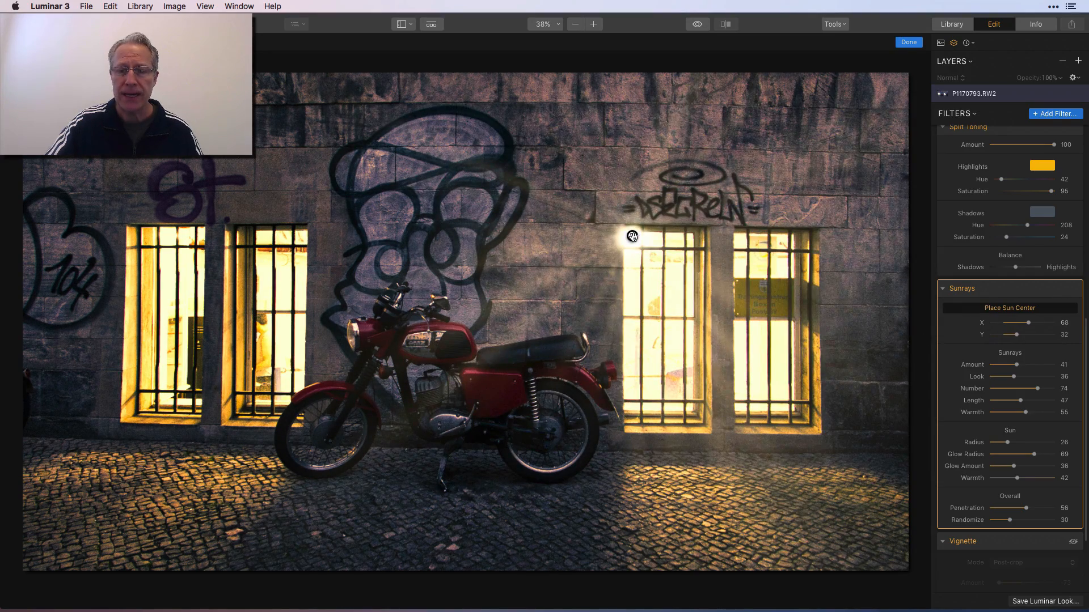
pyautogui.click(974, 309)
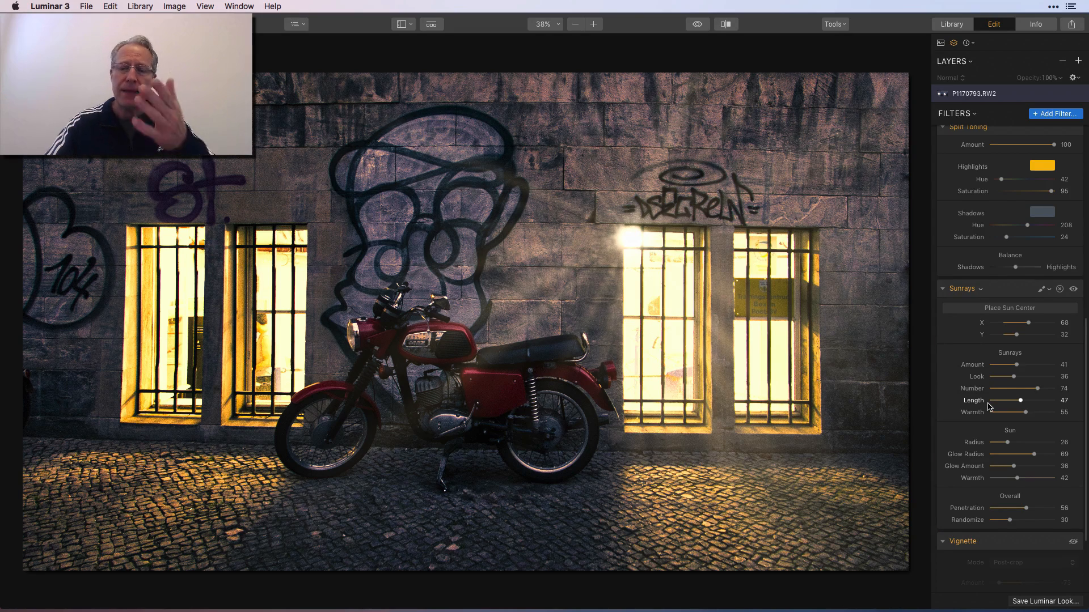
# Step: Review the Transform and Adjust settings of the RAW Develop filter
pyautogui.scroll(-2, 988, 406)
pyautogui.scroll(-1, 988, 407)
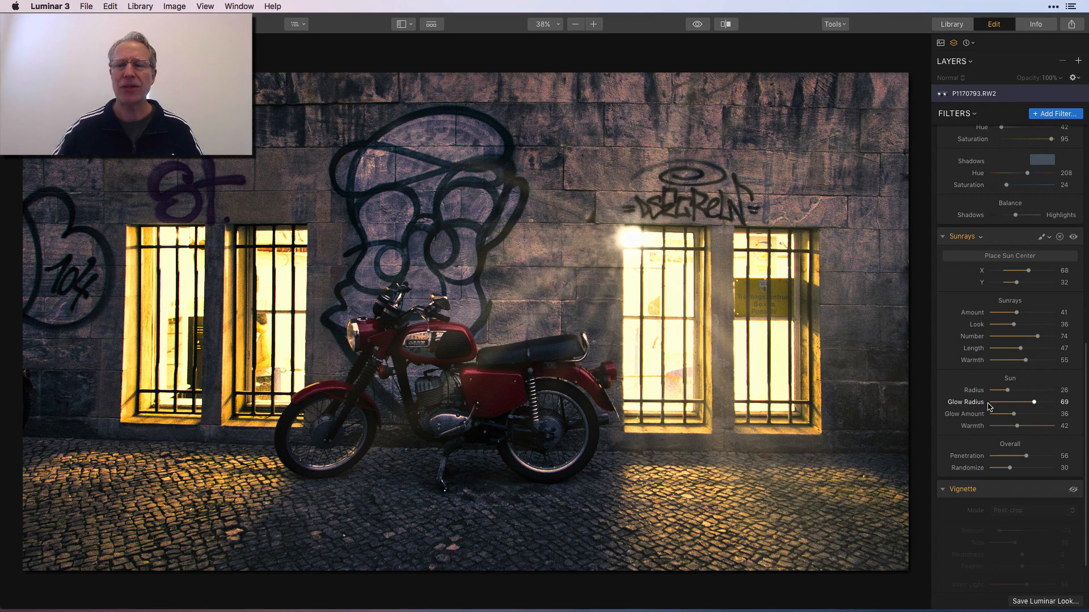
pyautogui.scroll(20, 1015, 216)
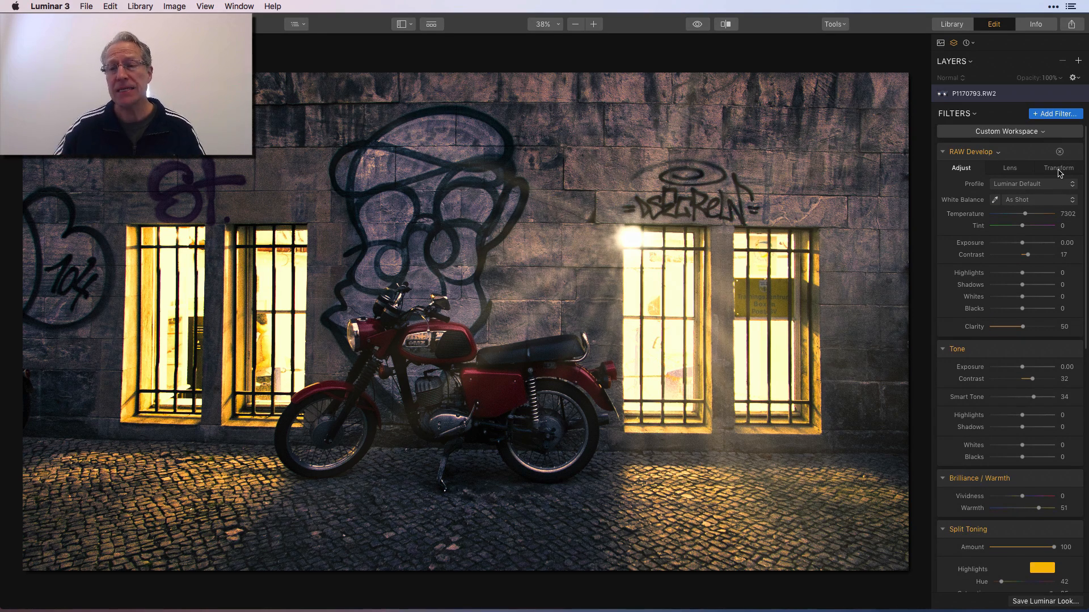
pyautogui.click(1058, 169)
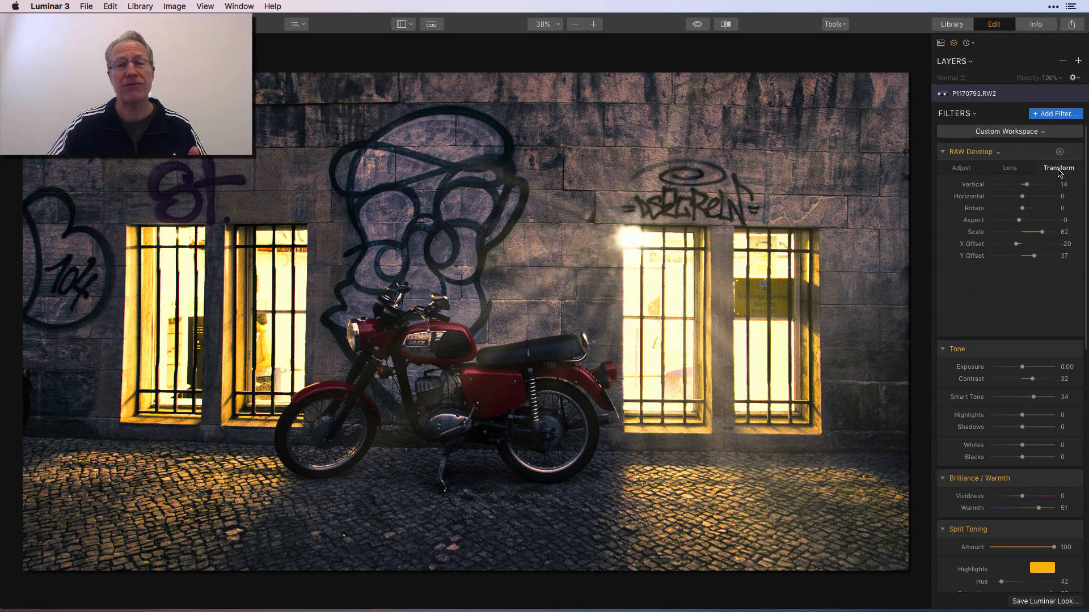
pyautogui.click(961, 170)
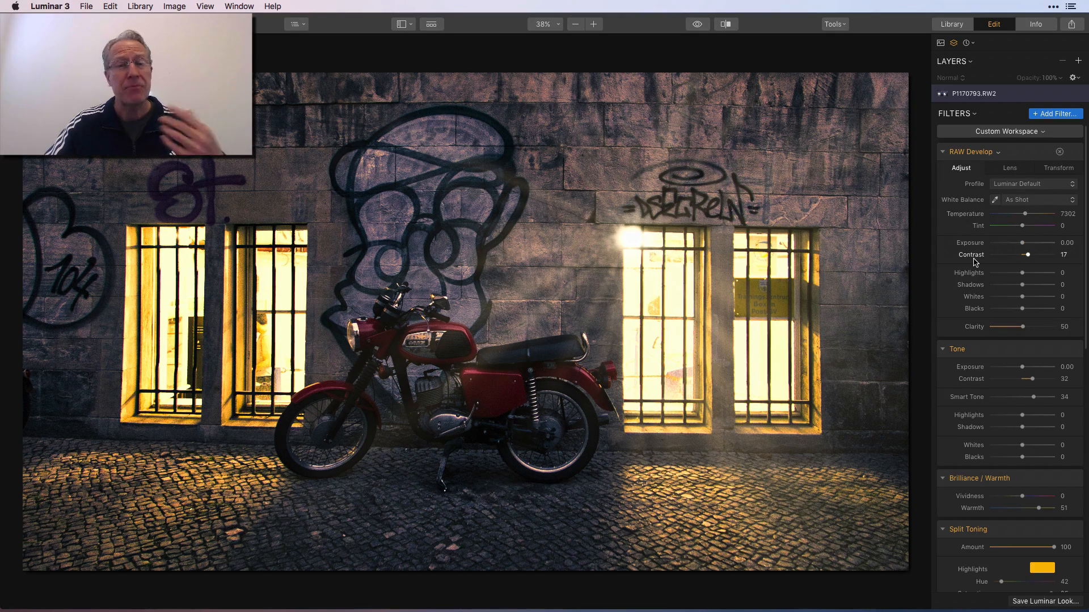
# Step: Compare the photo with and without the Sunrays effect
pyautogui.scroll(-3, 974, 262)
pyautogui.scroll(-5, 974, 262)
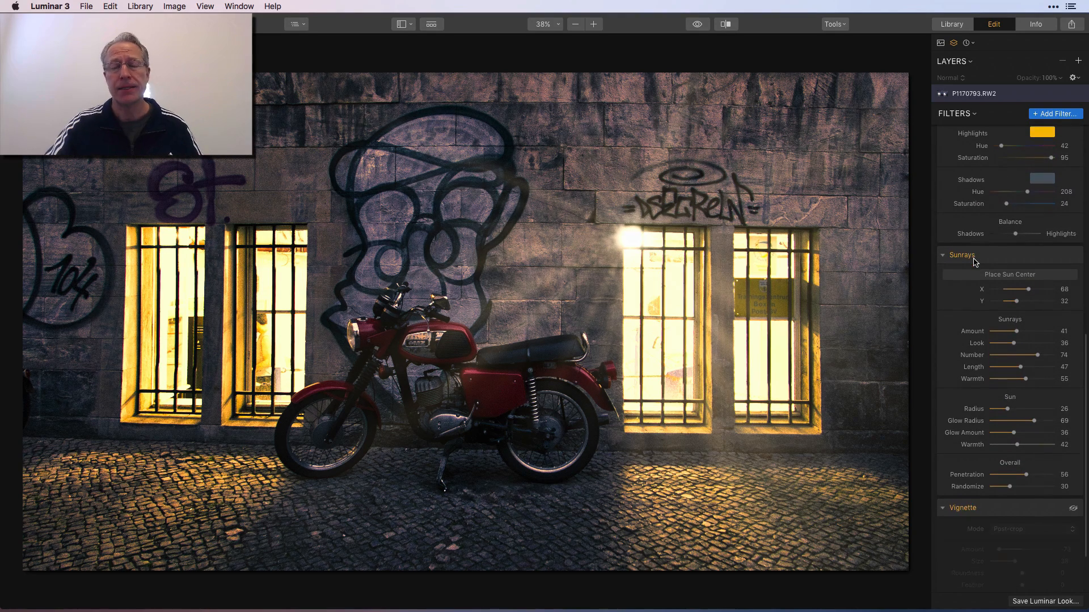
pyautogui.scroll(-3, 975, 262)
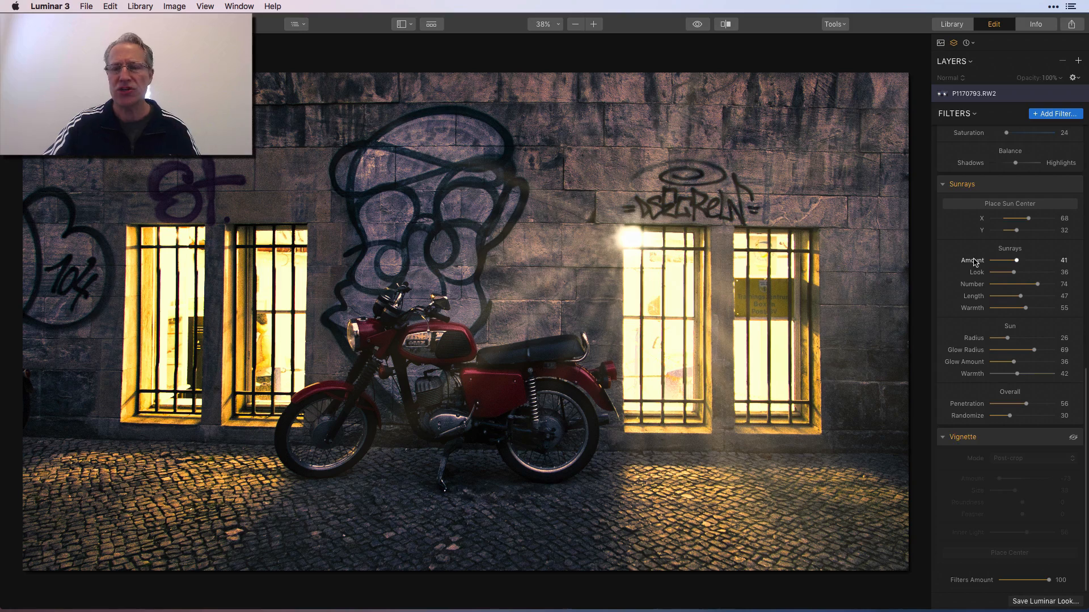
pyautogui.click(1073, 186)
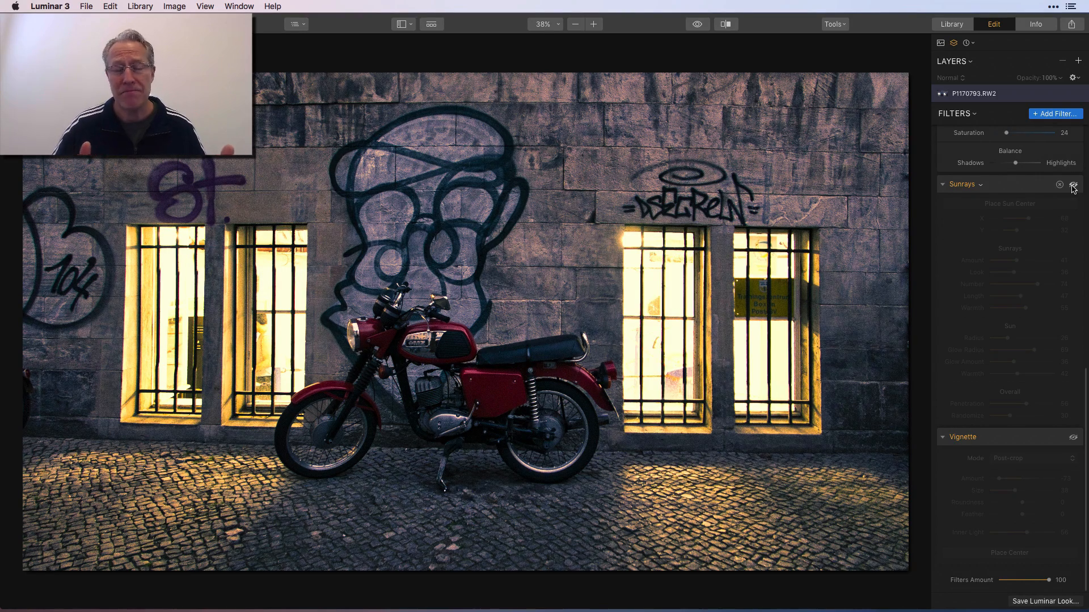
pyautogui.click(1073, 185)
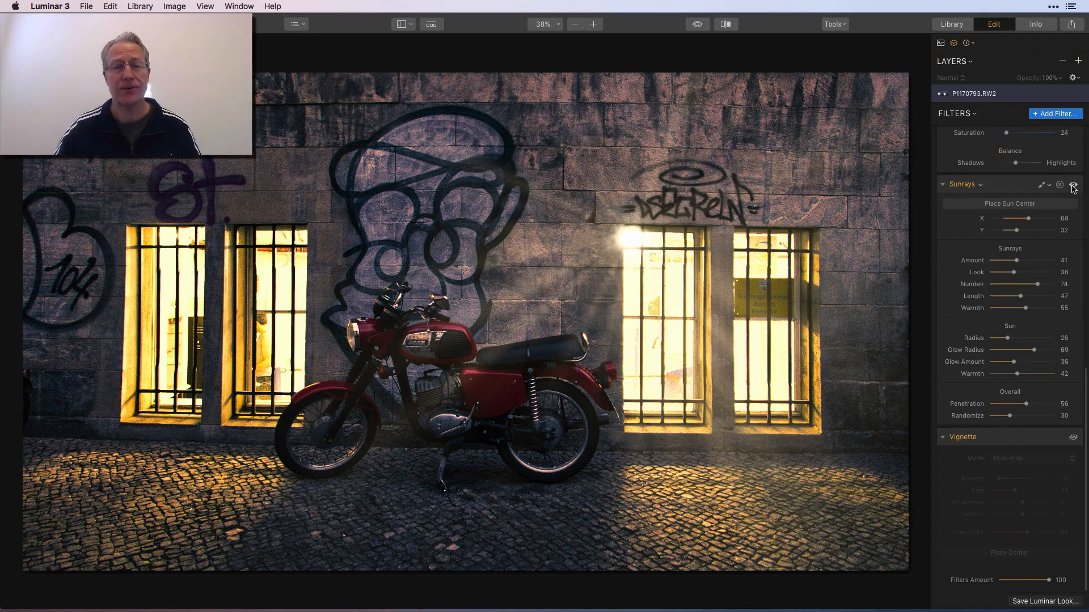
# Step: Enable the Vignette filter, checking the photo with and without its effect
pyautogui.click(1072, 437)
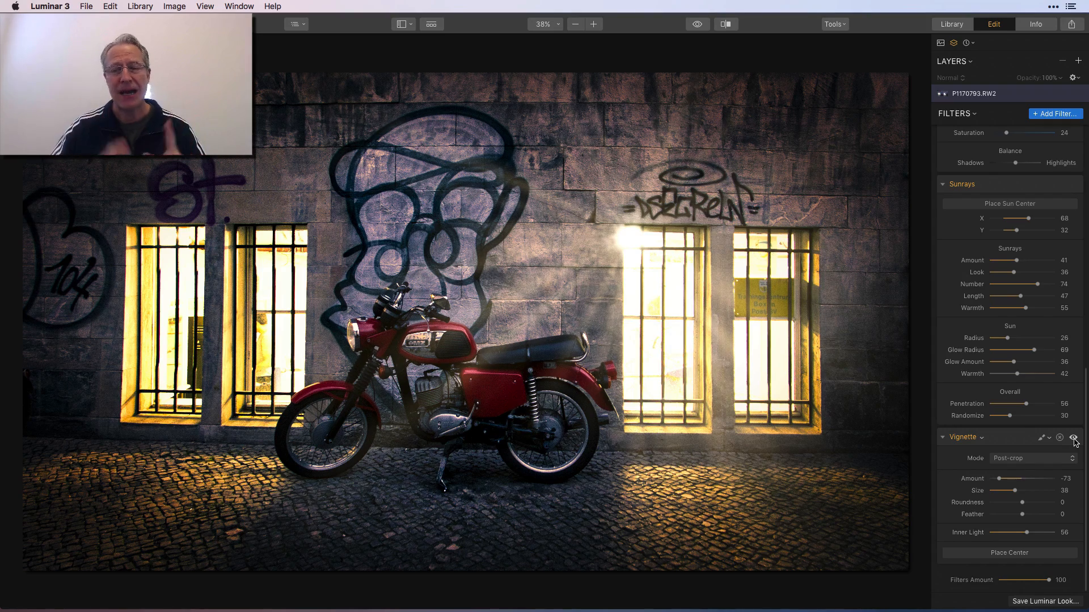
pyautogui.click(1074, 438)
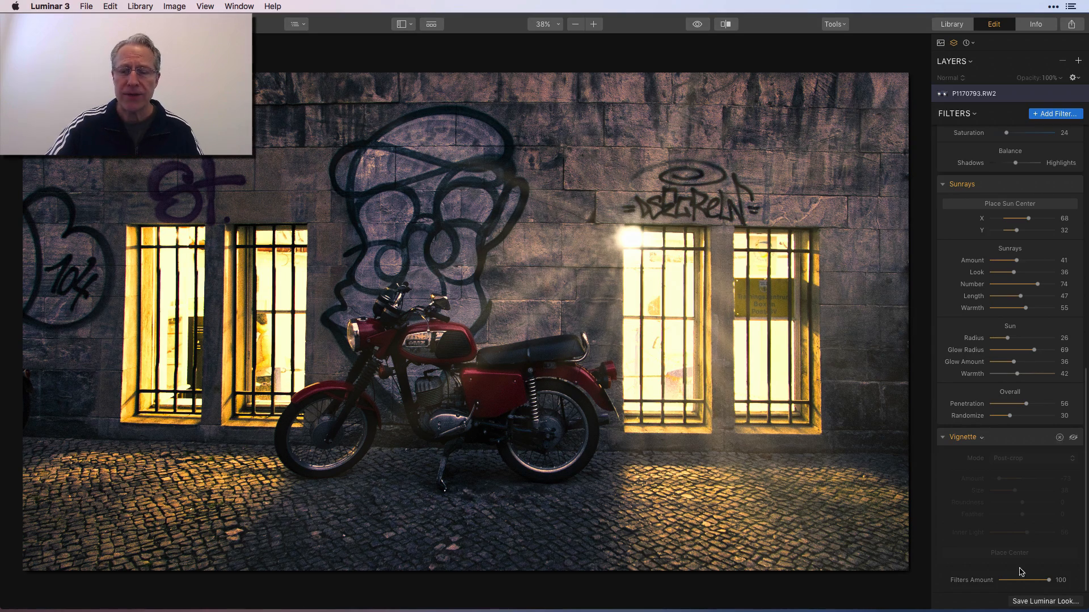
pyautogui.click(1072, 438)
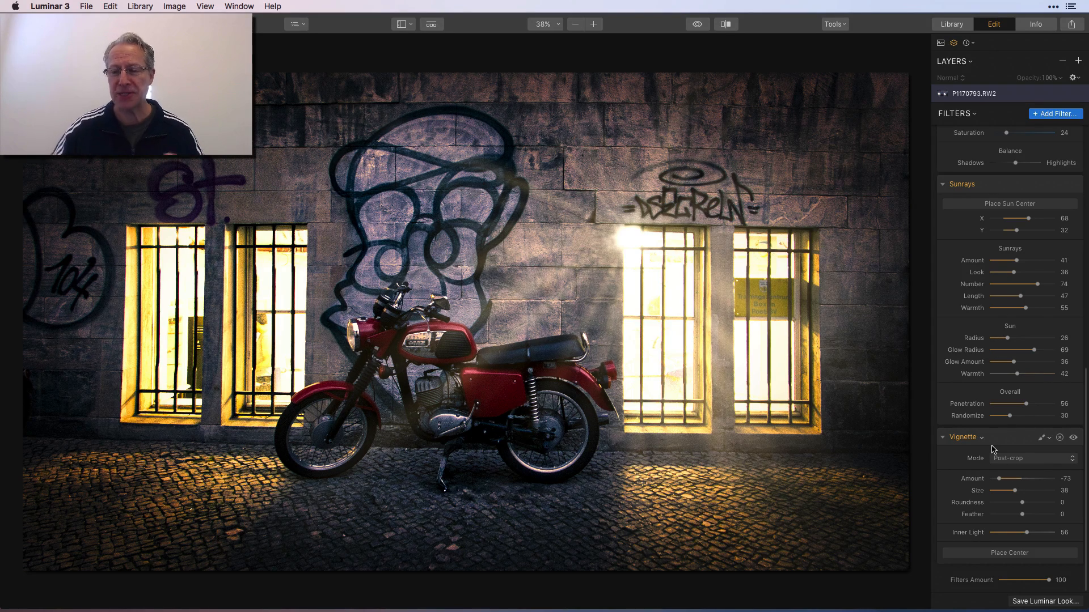
pyautogui.click(1073, 438)
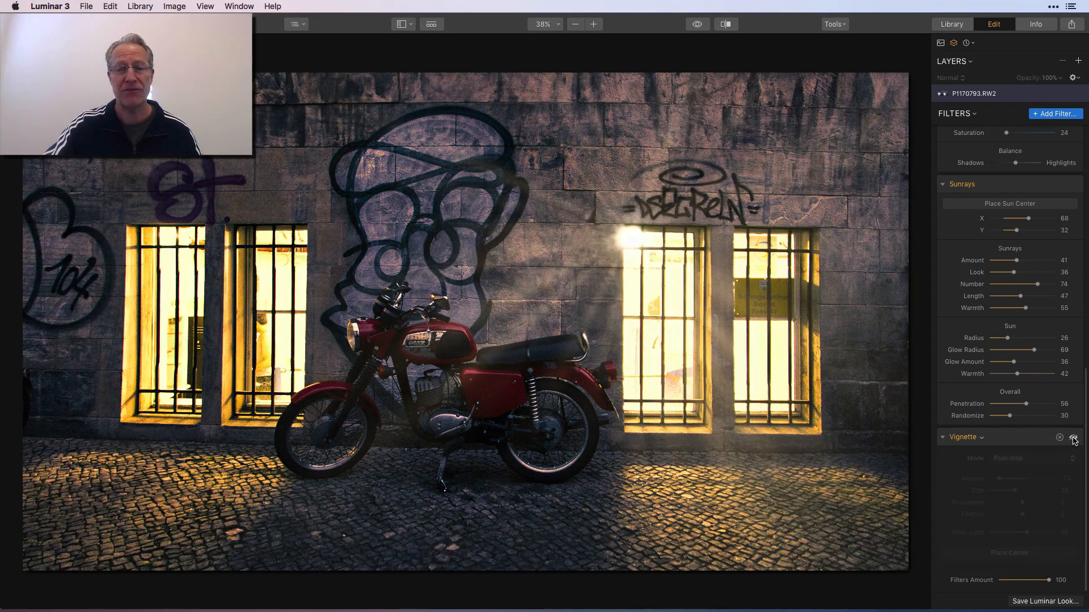
pyautogui.click(1073, 437)
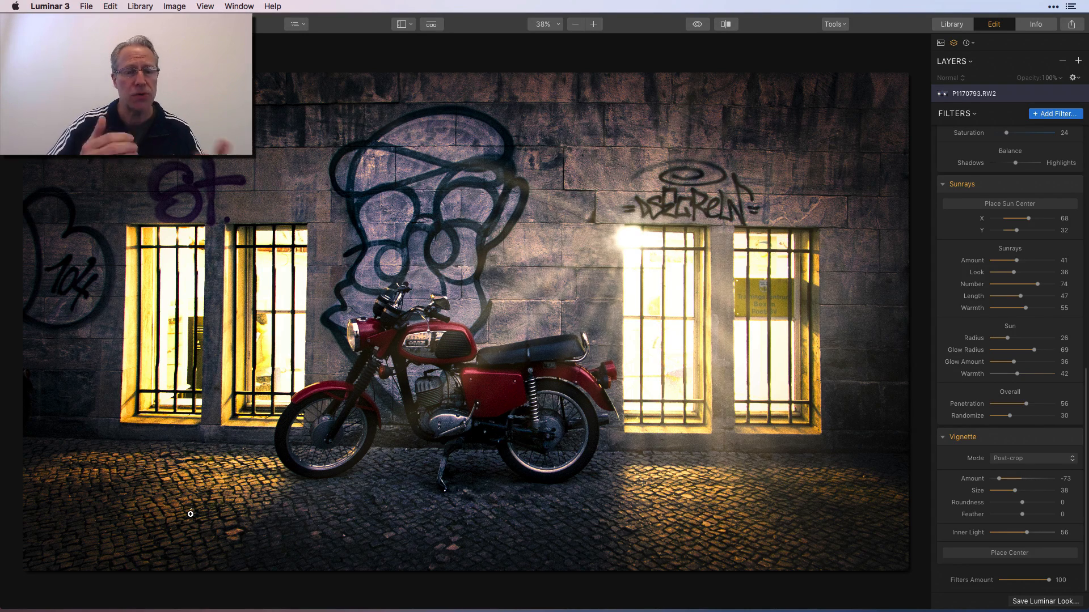
# Step: Raise the RAW Develop Contrast to 46 and the Tone filter's Smart Tone to 57
pyautogui.scroll(10, 1000, 344)
pyautogui.scroll(8, 999, 345)
pyautogui.moveTo(1031, 257); pyautogui.dragTo(1040, 257)
pyautogui.moveTo(1033, 397); pyautogui.dragTo(1043, 399)
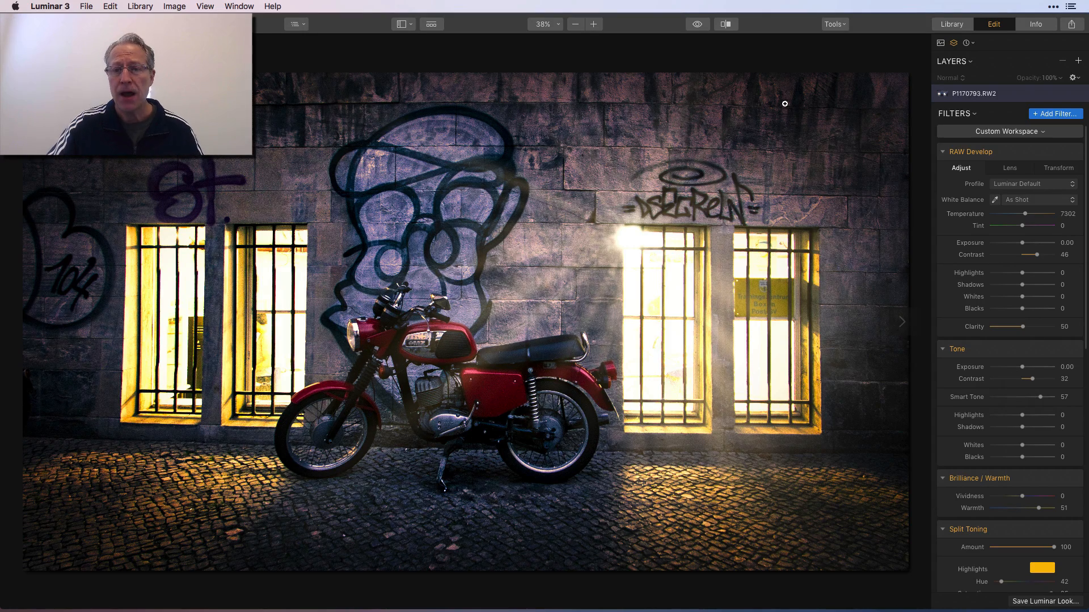
# Step: Set the RAW Develop Tint to -12 and compare the edited photo with the original
pyautogui.moveTo(1023, 226); pyautogui.dragTo(1018, 227)
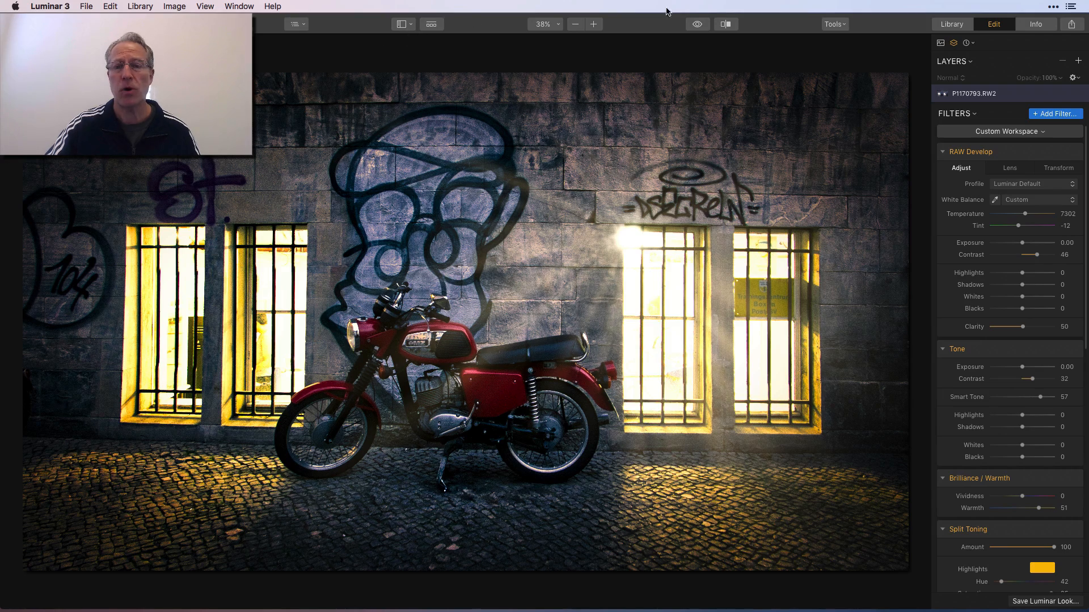
pyautogui.click(697, 24)
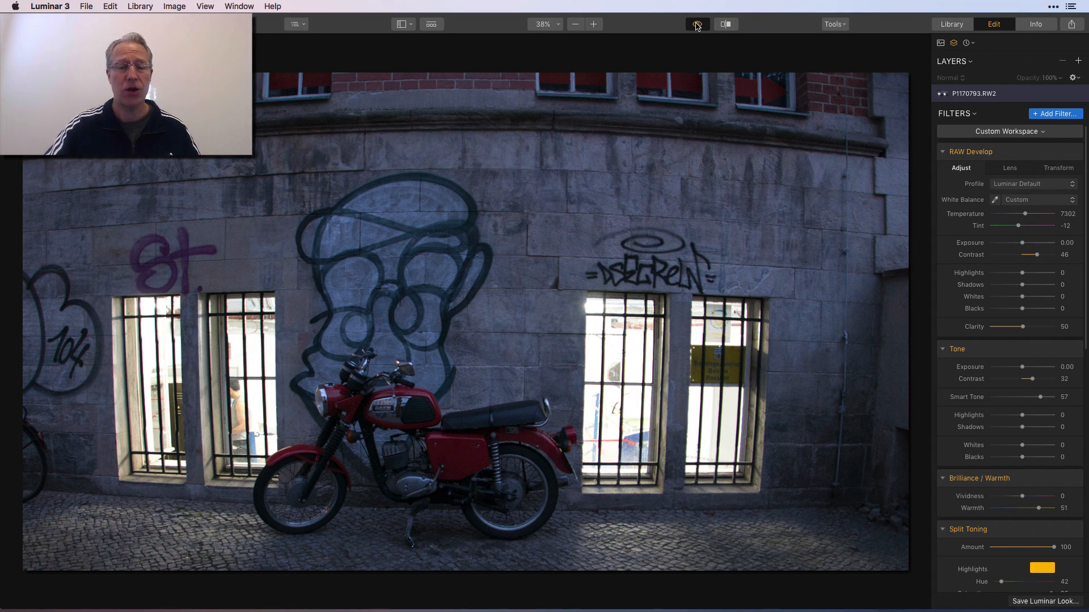
pyautogui.click(697, 25)
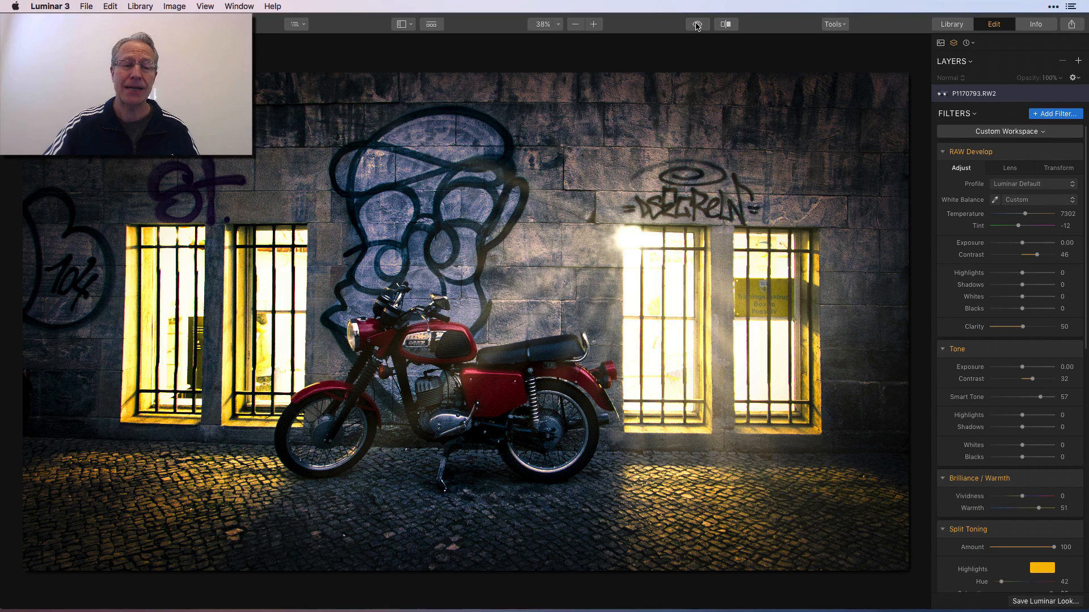